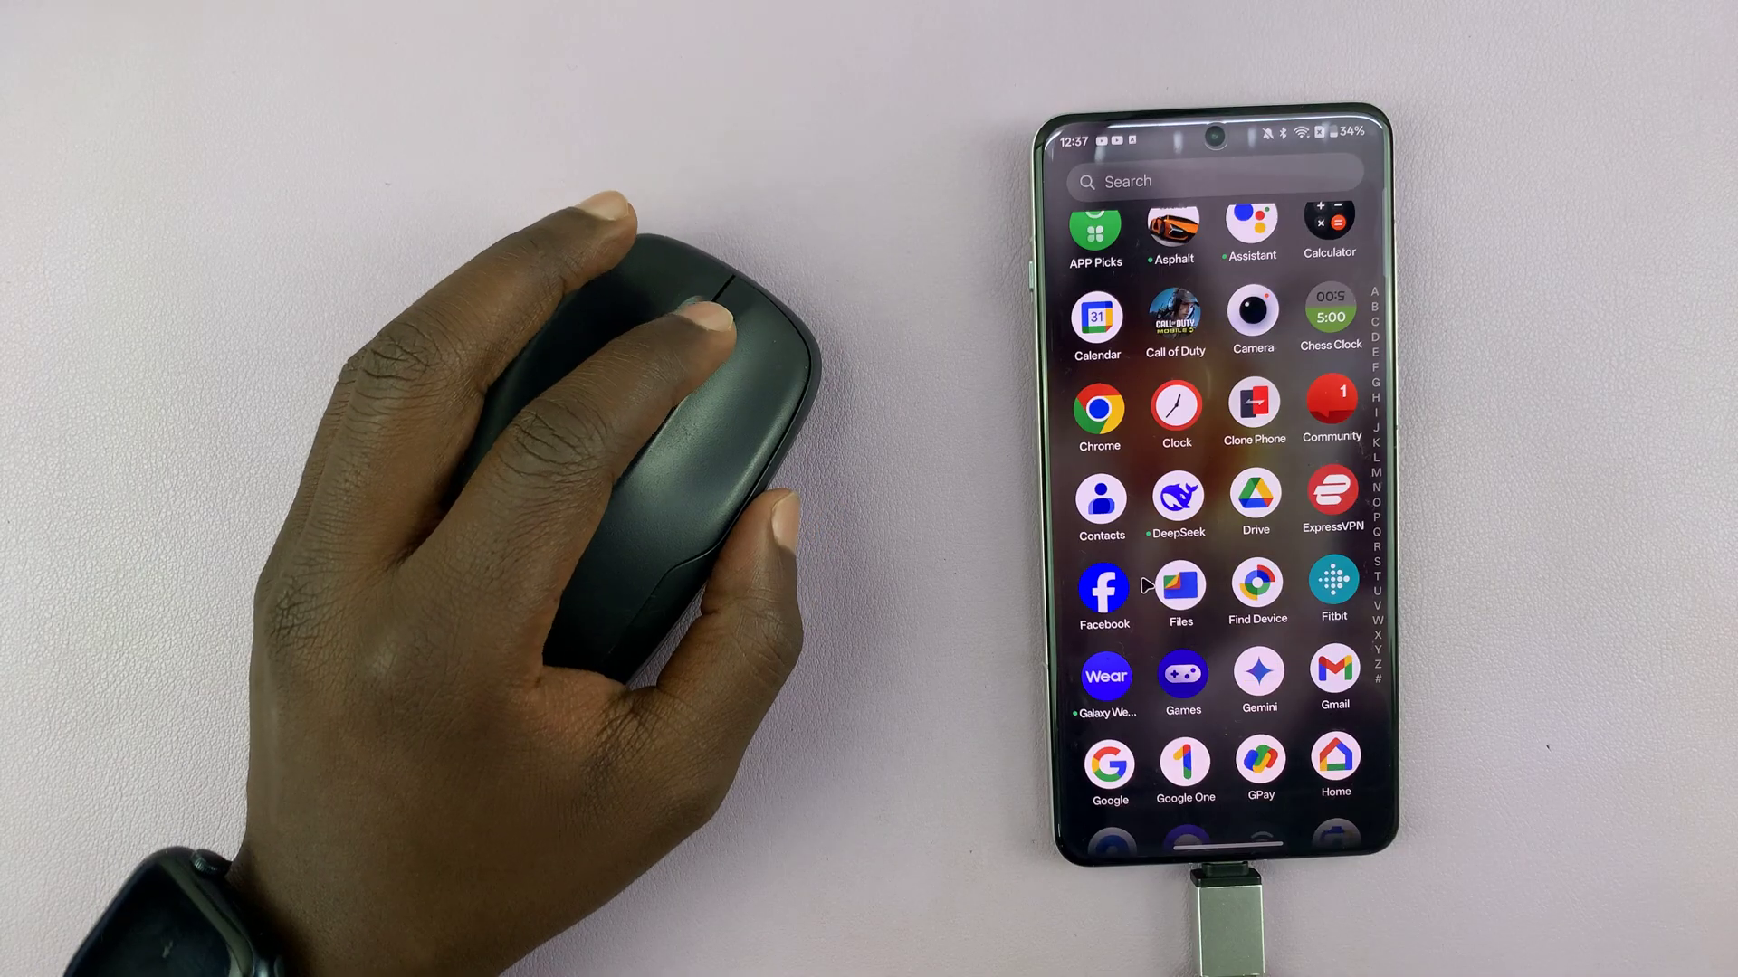
scroll(1148, 584, down, 4)
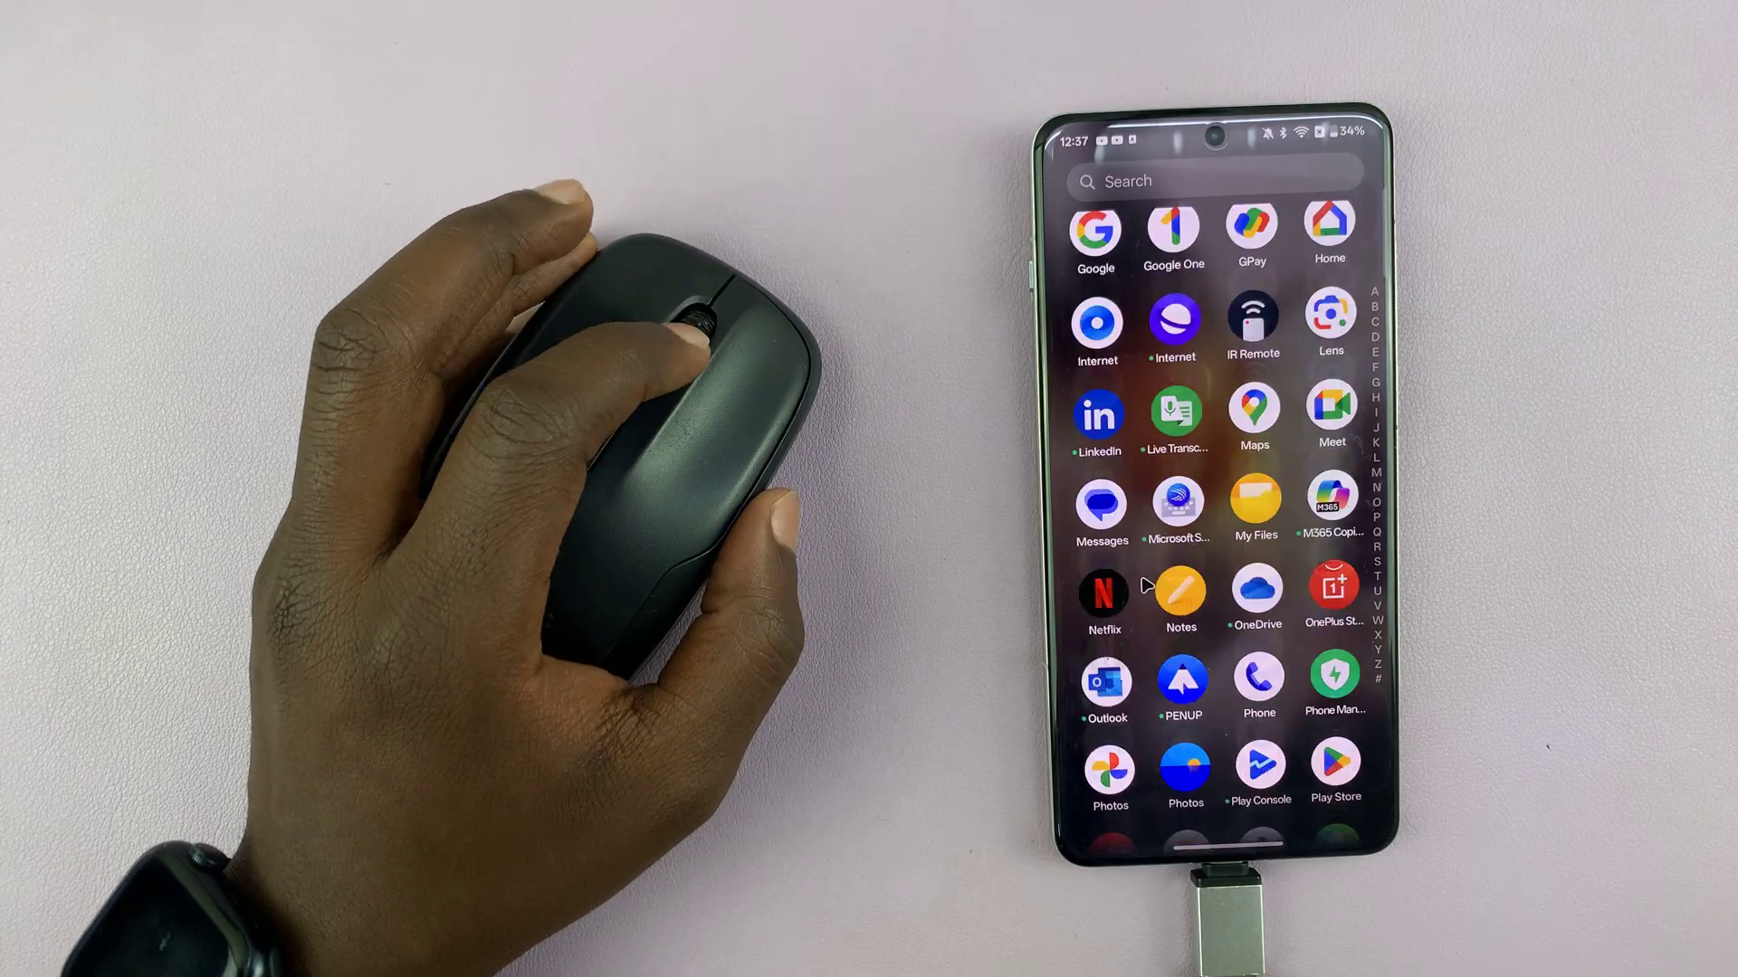
scroll(1147, 585, down, 3)
scroll(1147, 584, up, 5)
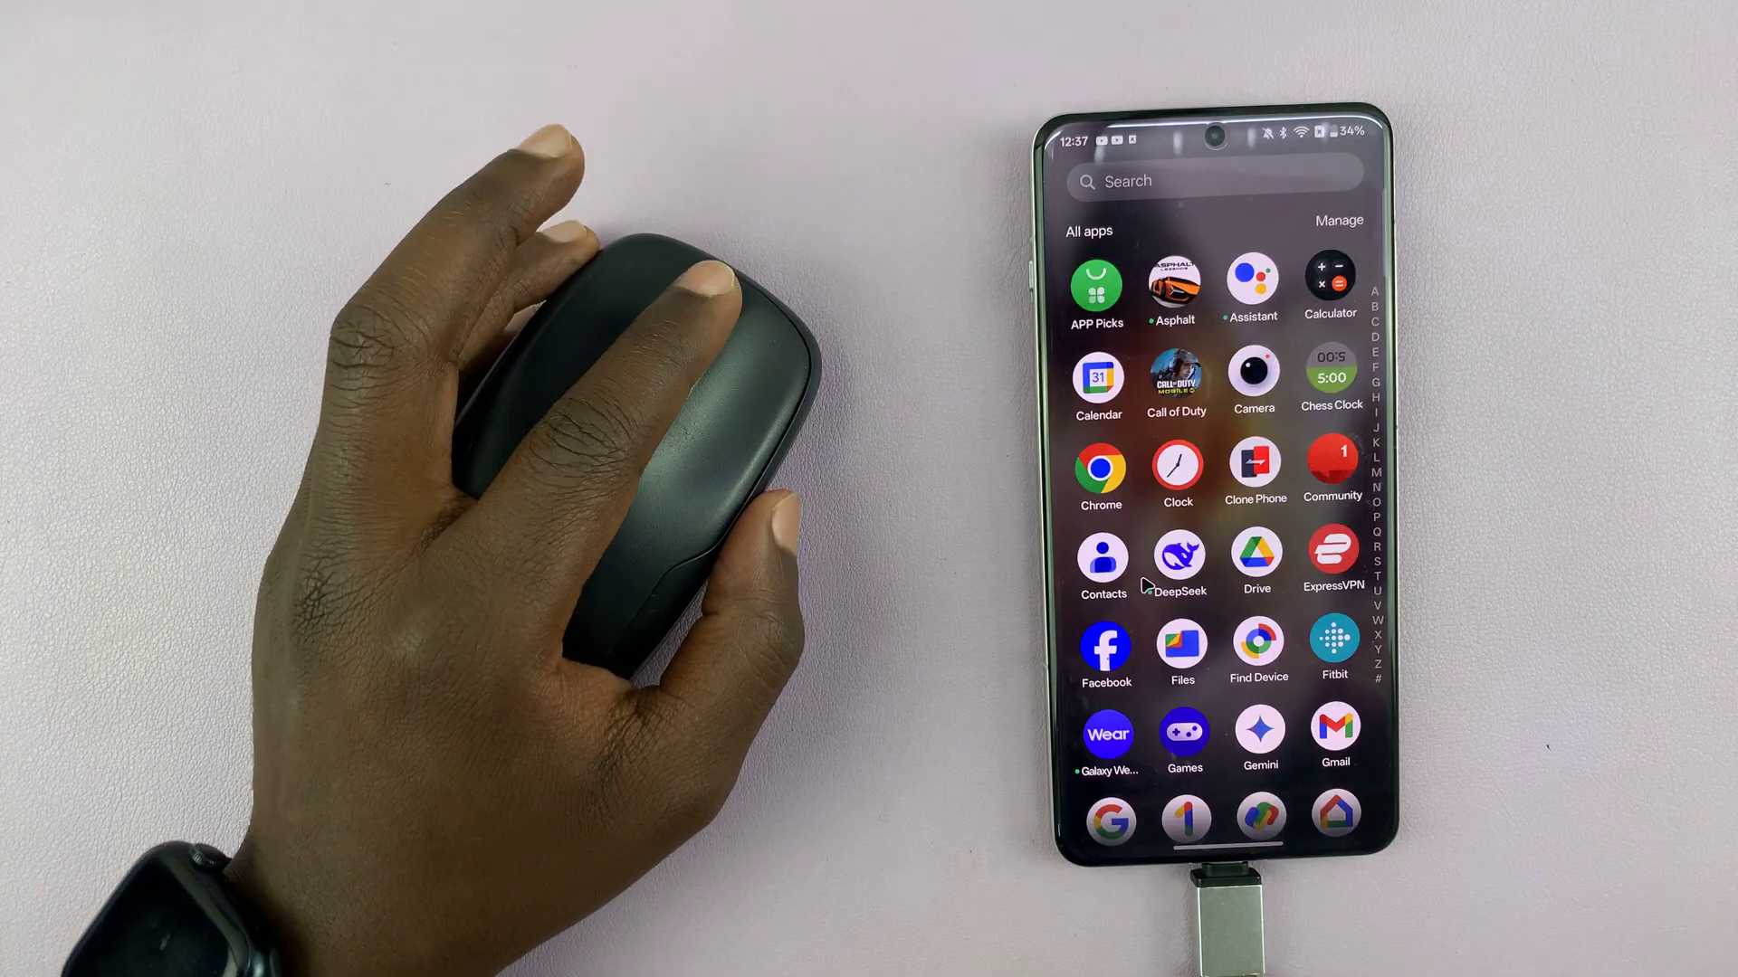
scroll(1146, 583, down, 3)
scroll(1146, 584, down, 3)
scroll(1147, 585, down, 2)
scroll(1146, 584, down, 3)
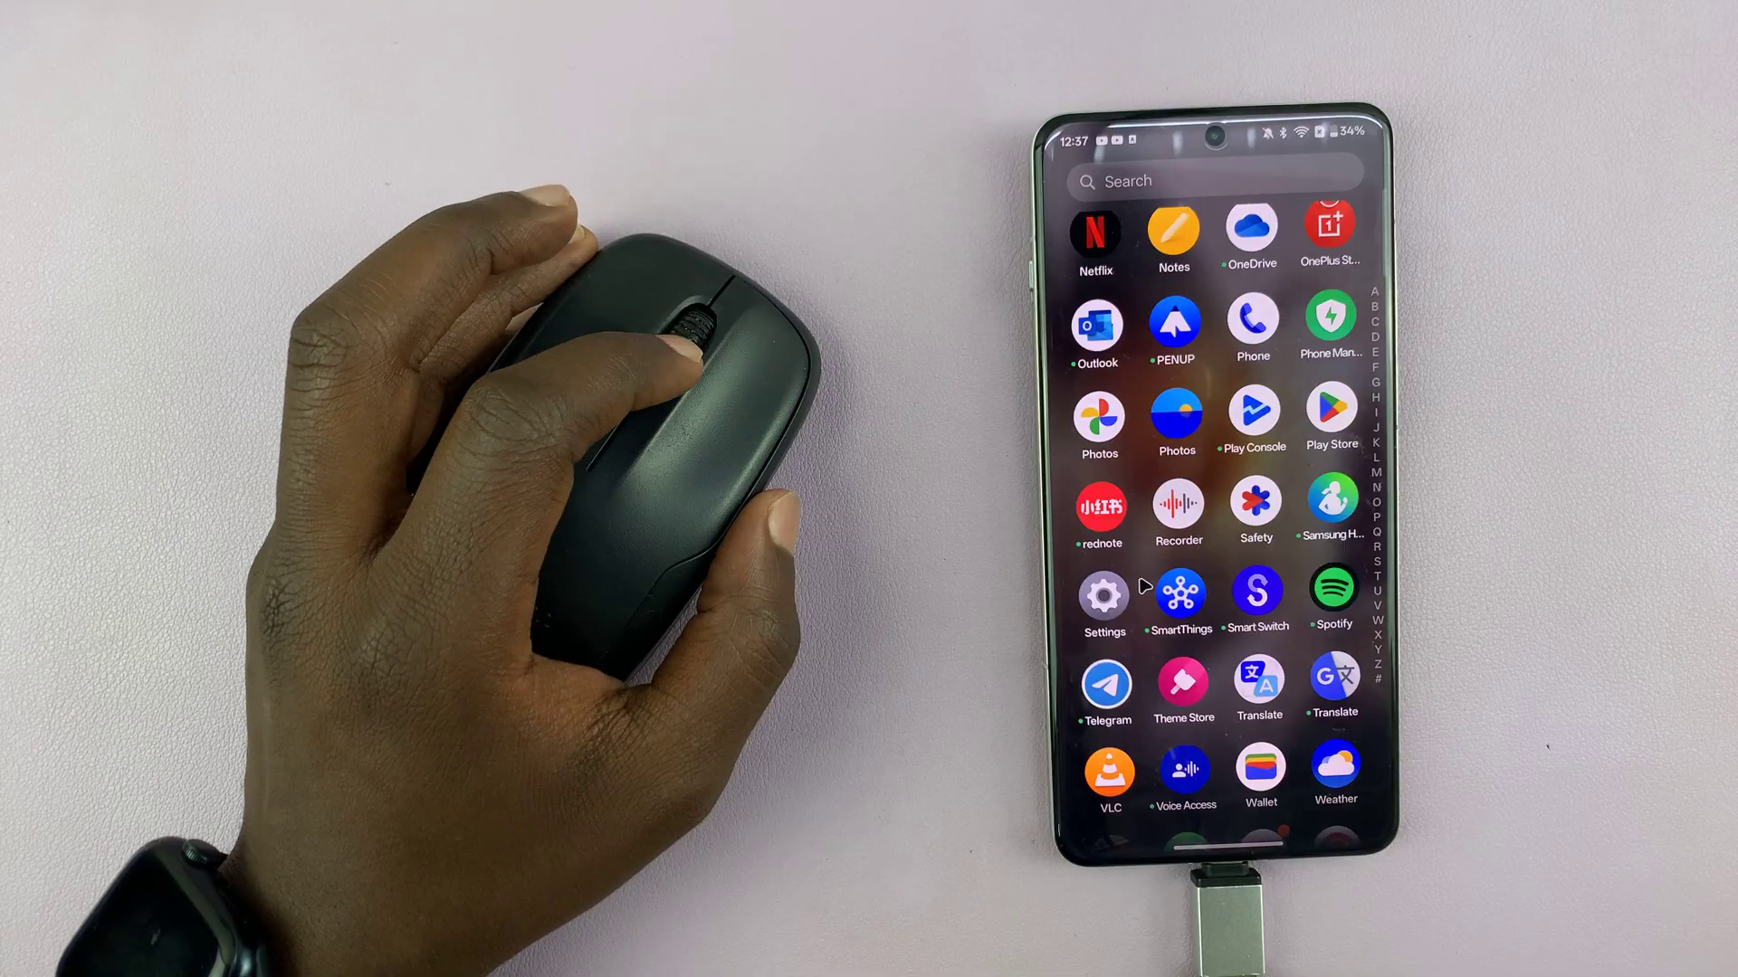
scroll(1147, 584, down, 2)
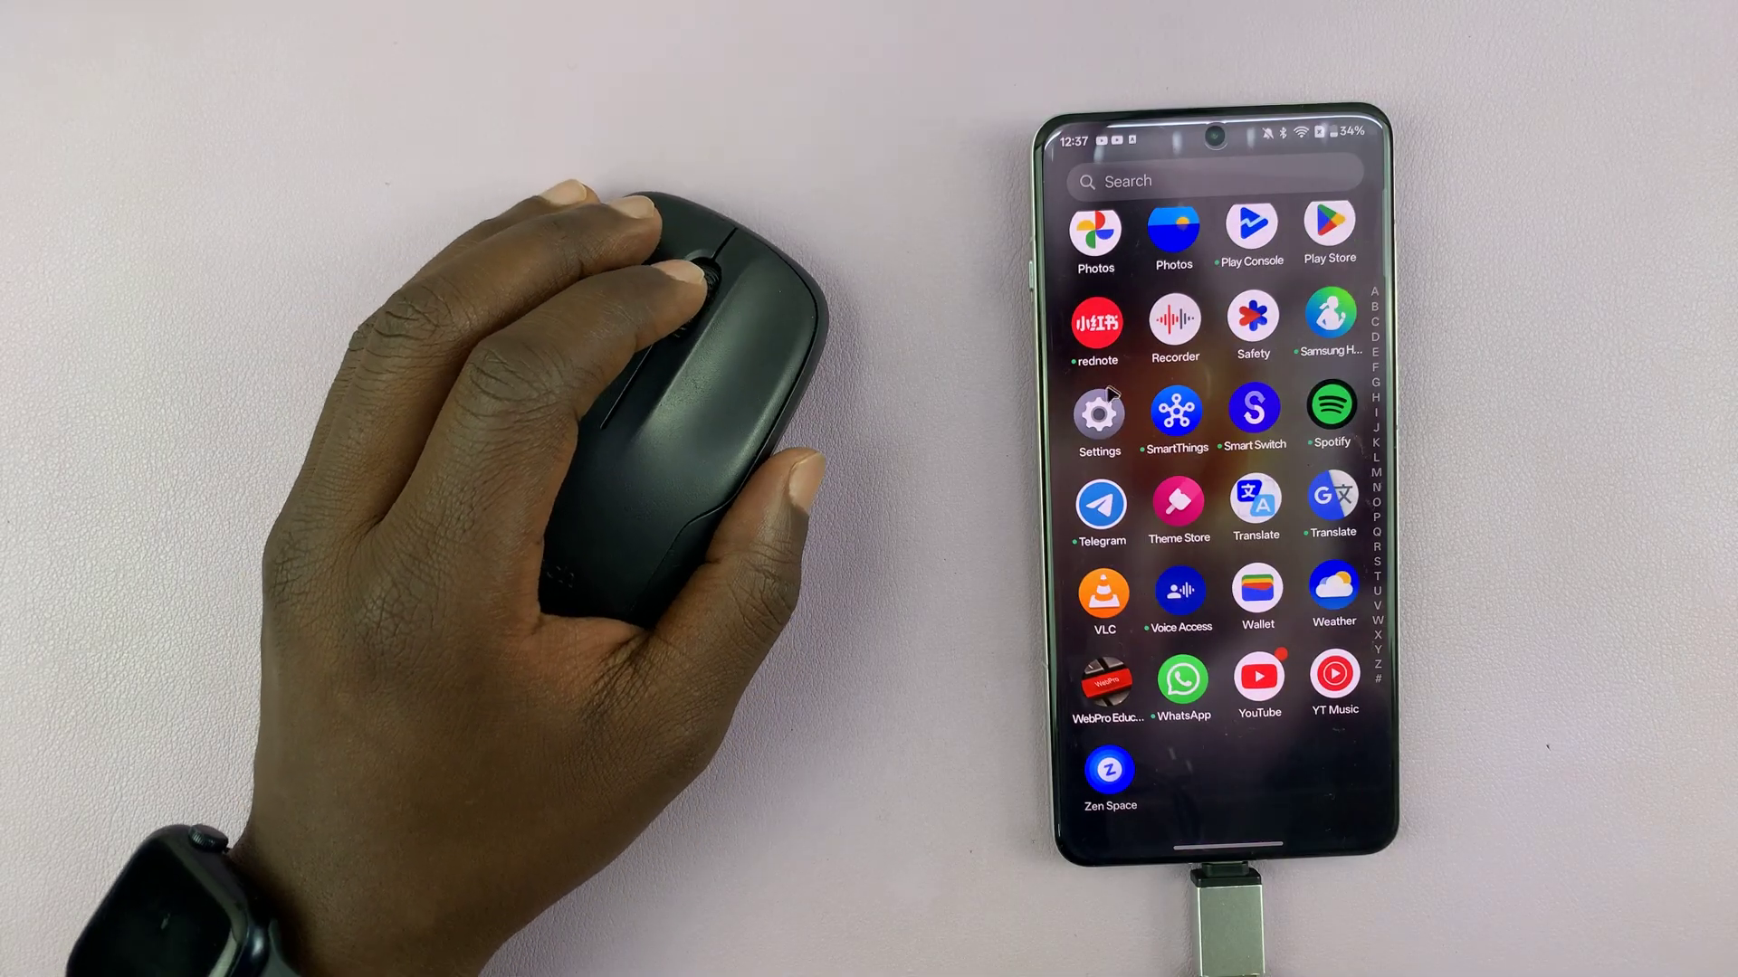
Step: Open the phone's Settings app and back out of Bluetooth to the main settings list
click(1107, 424)
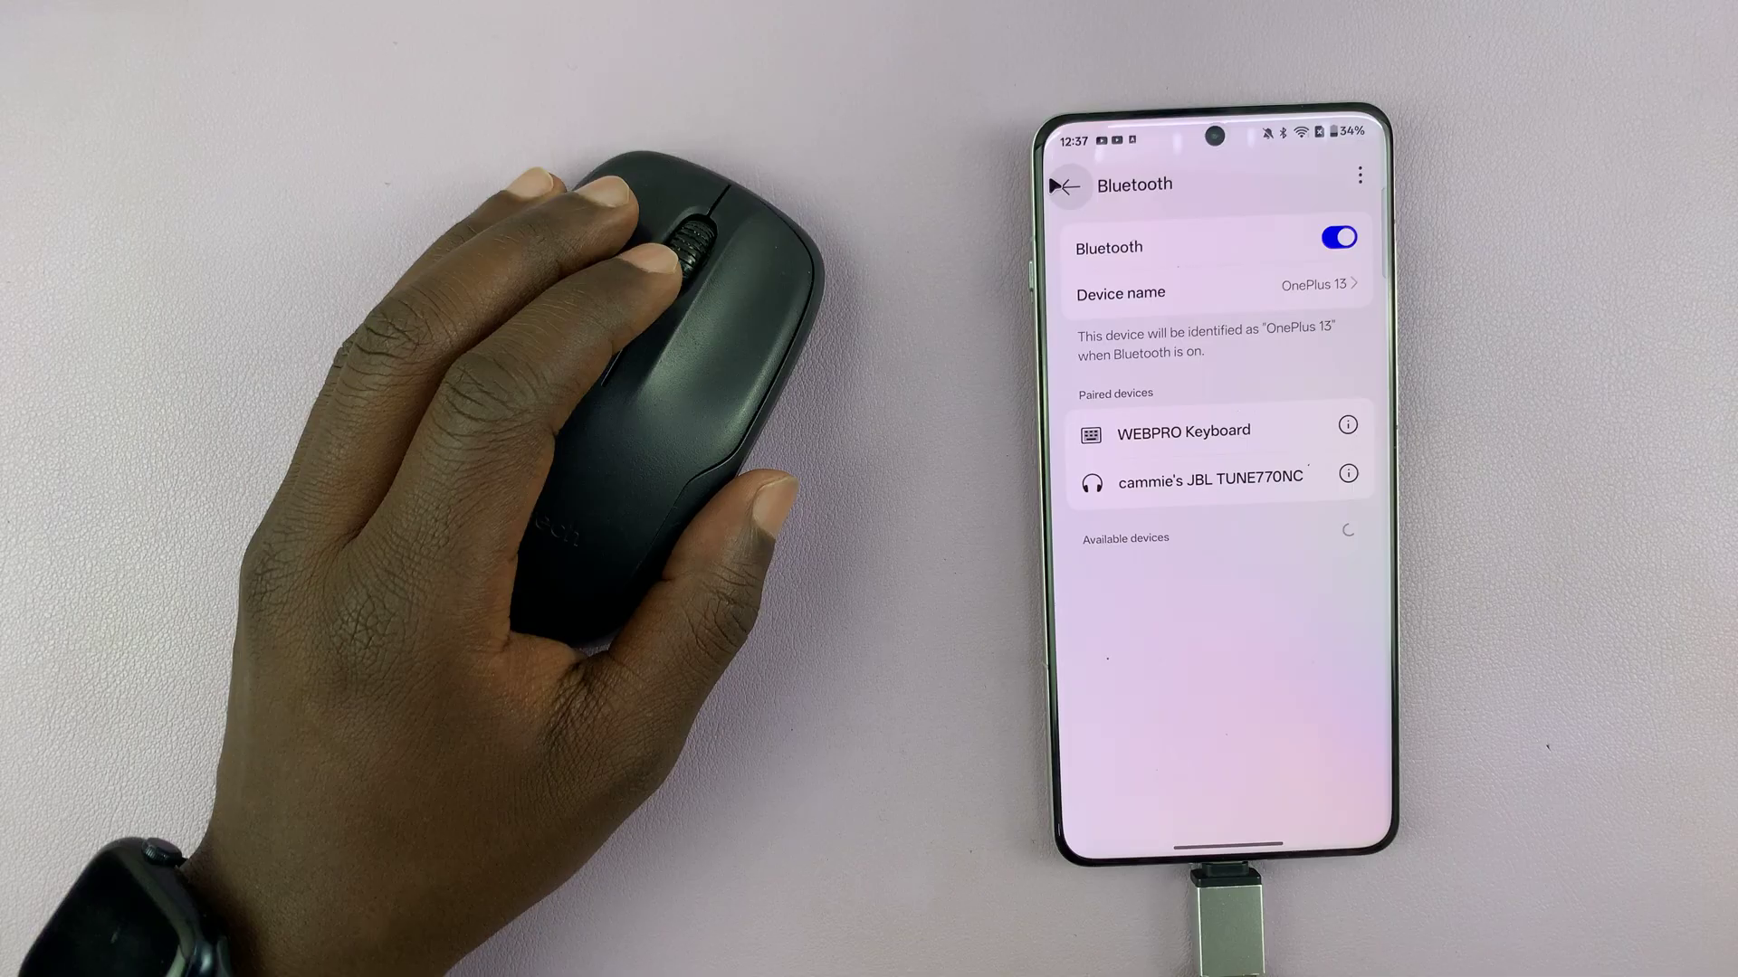
click(1074, 189)
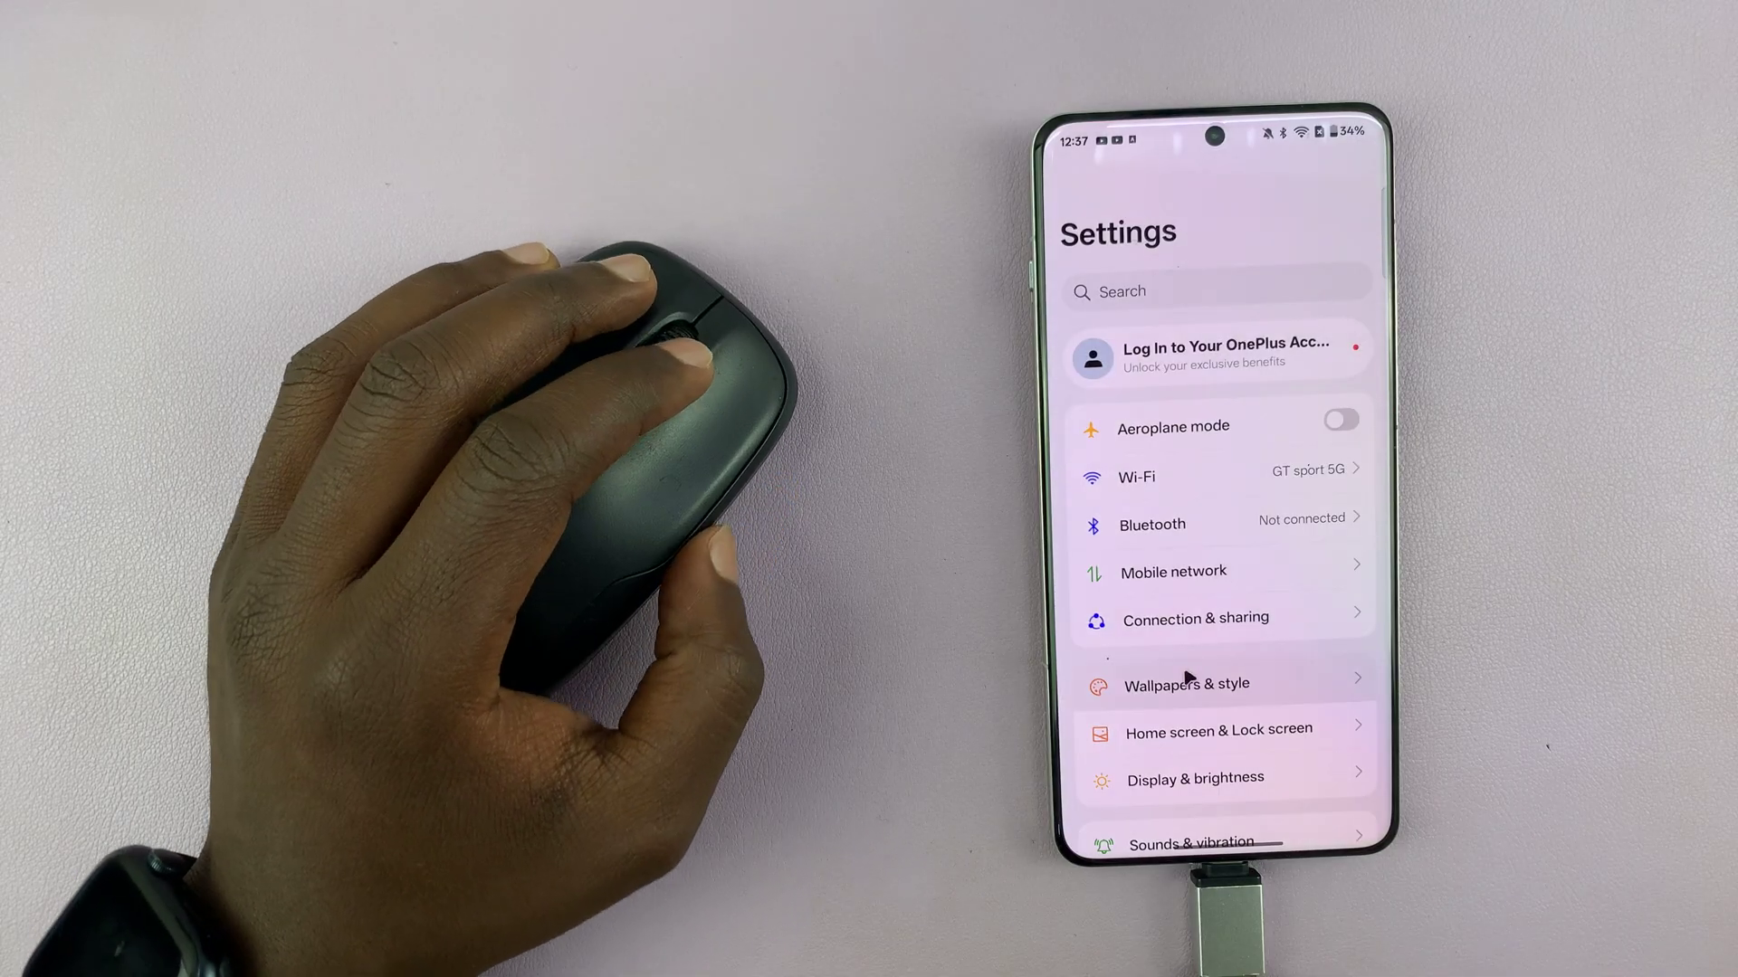
scroll(1189, 675, down, 3)
scroll(1168, 665, down, 3)
scroll(1152, 660, down, 1)
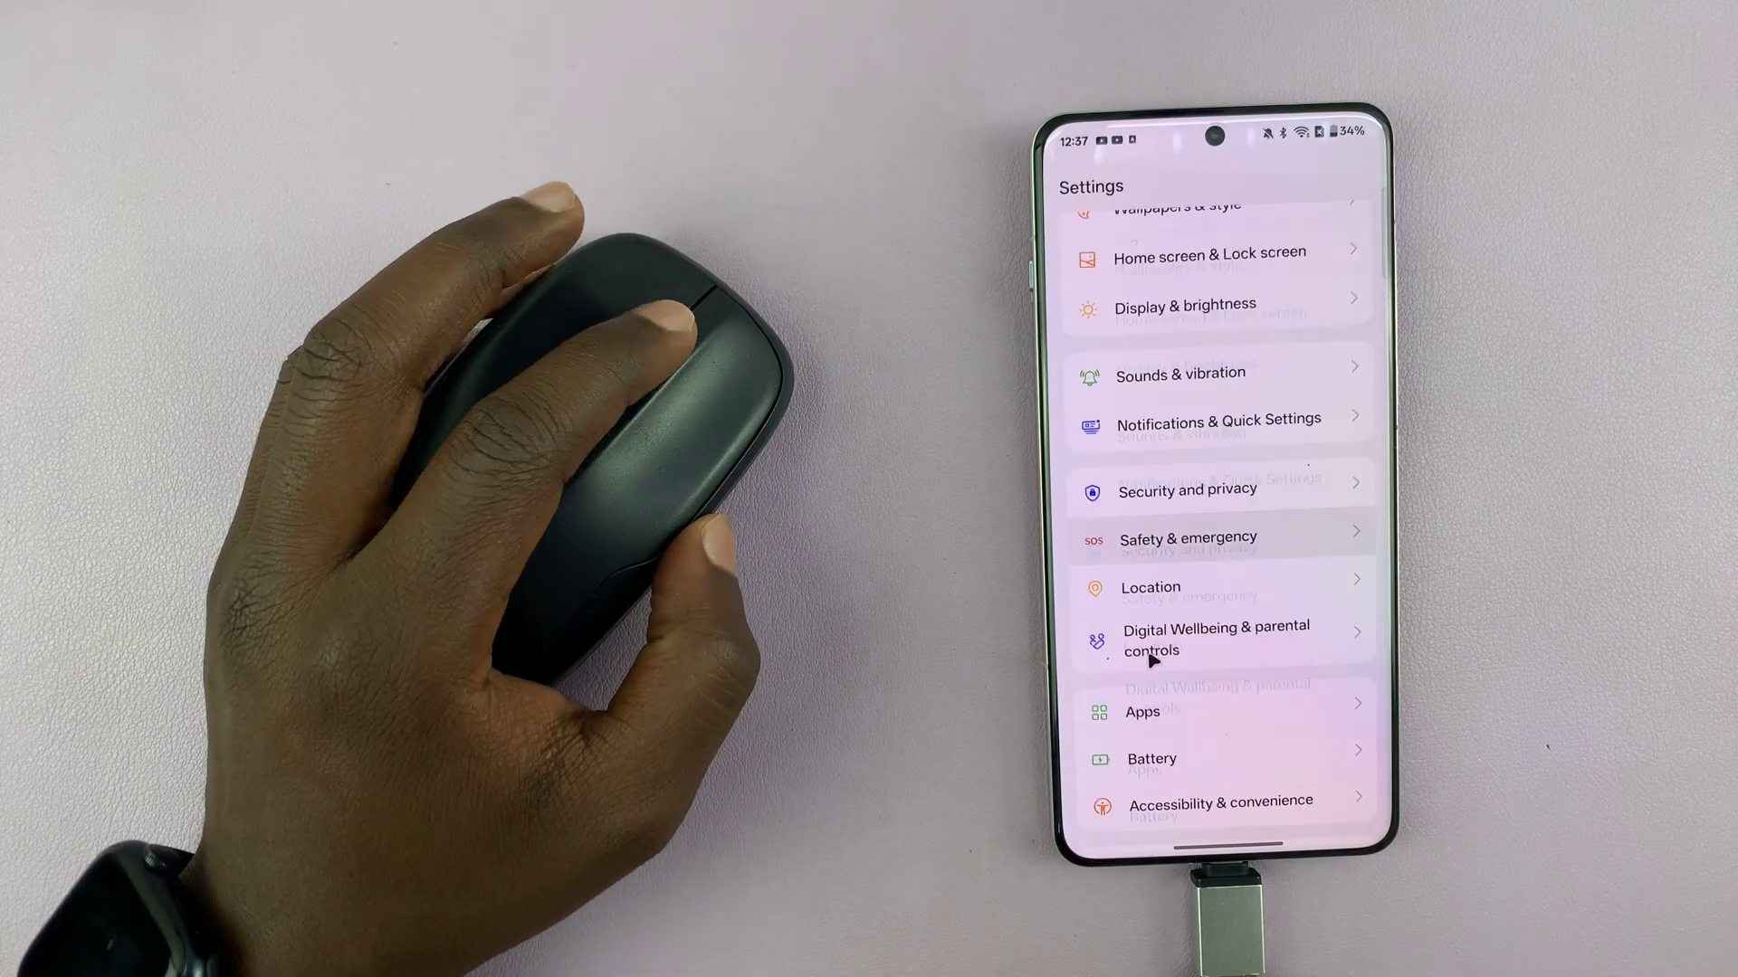
click(1157, 632)
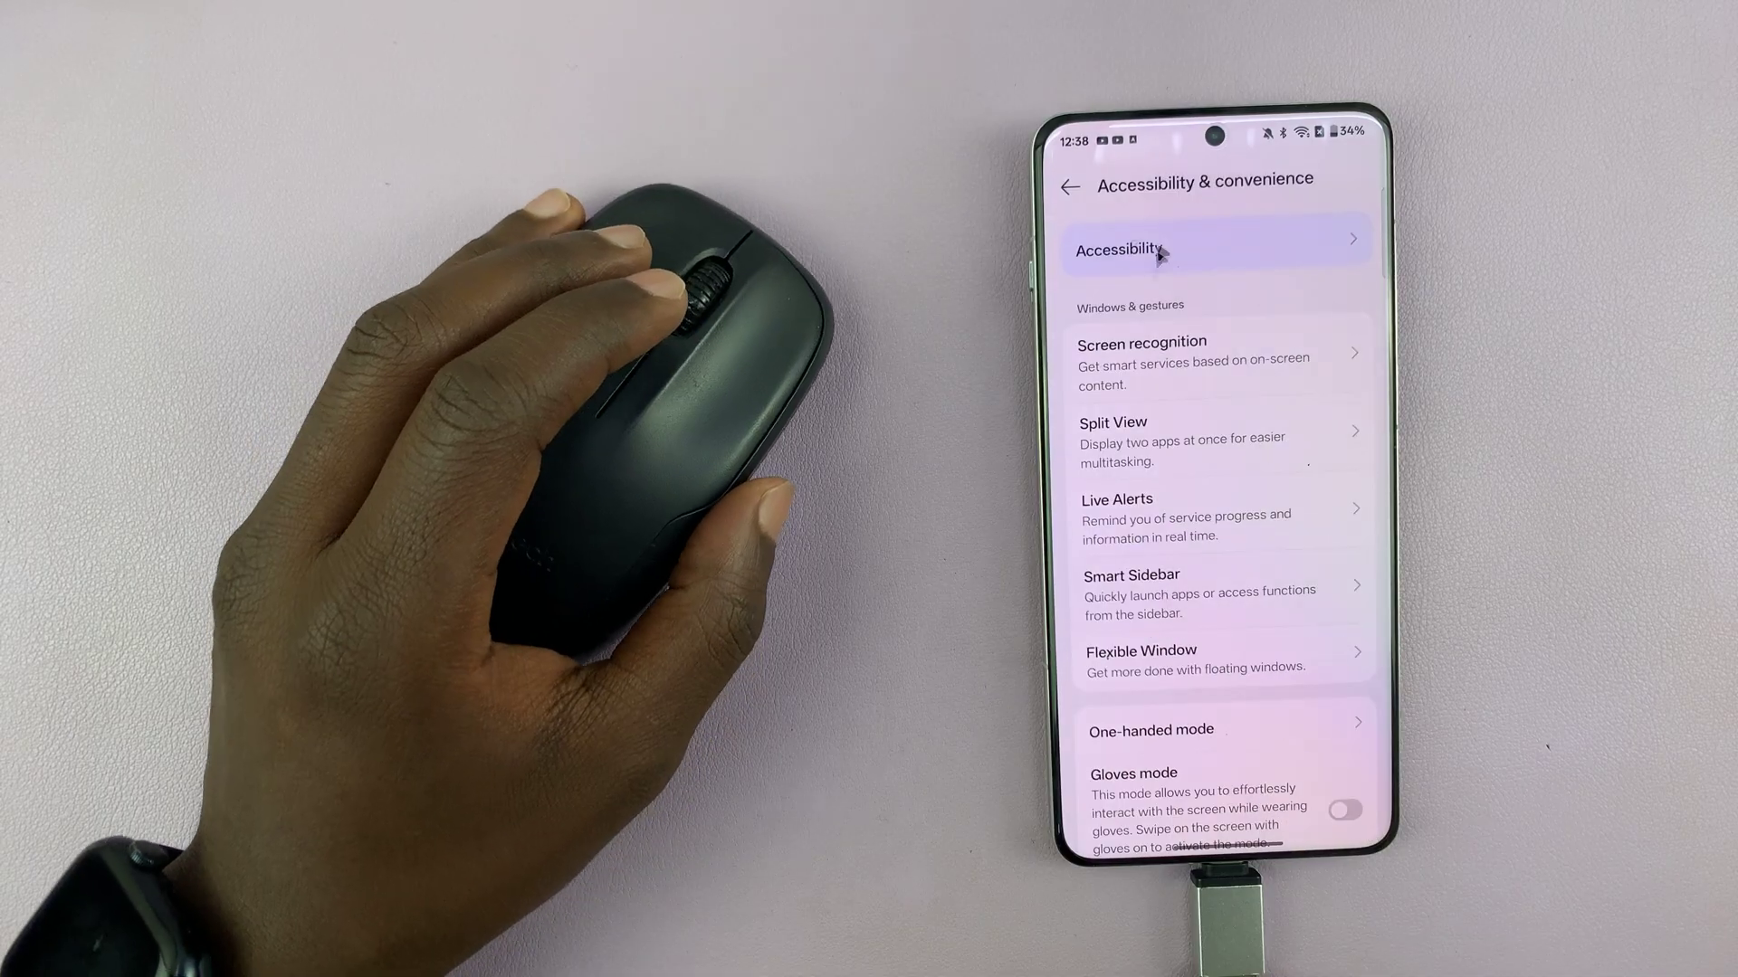
click(1206, 254)
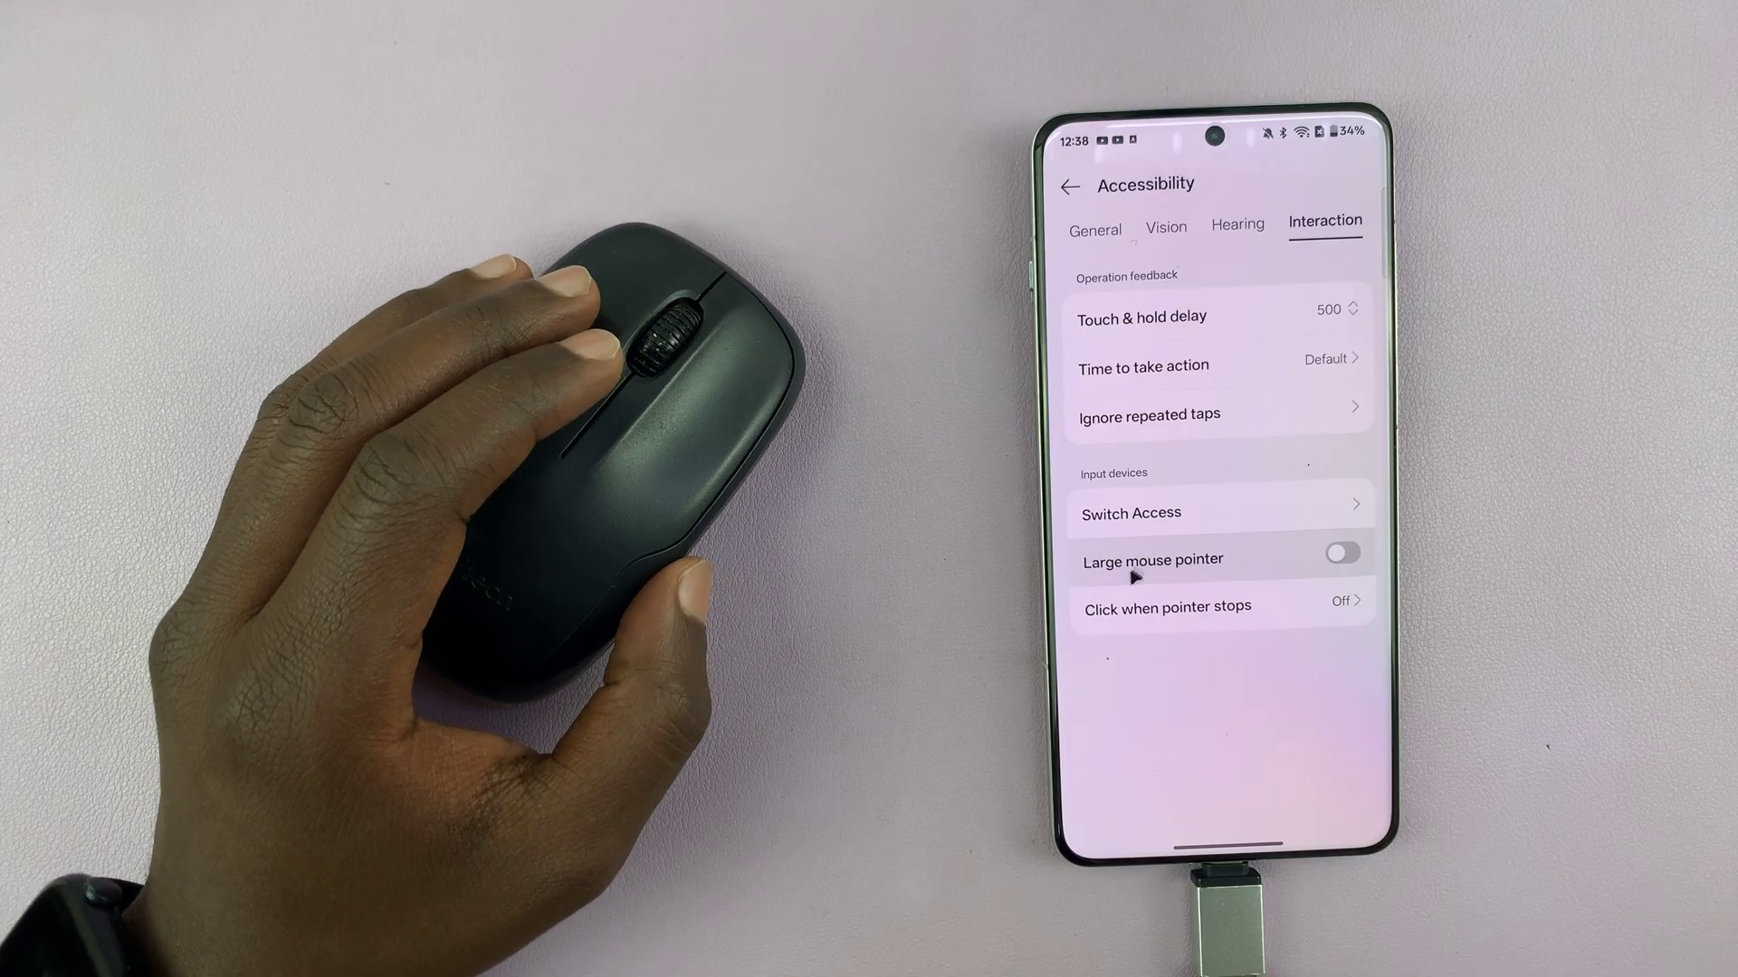
click(1343, 554)
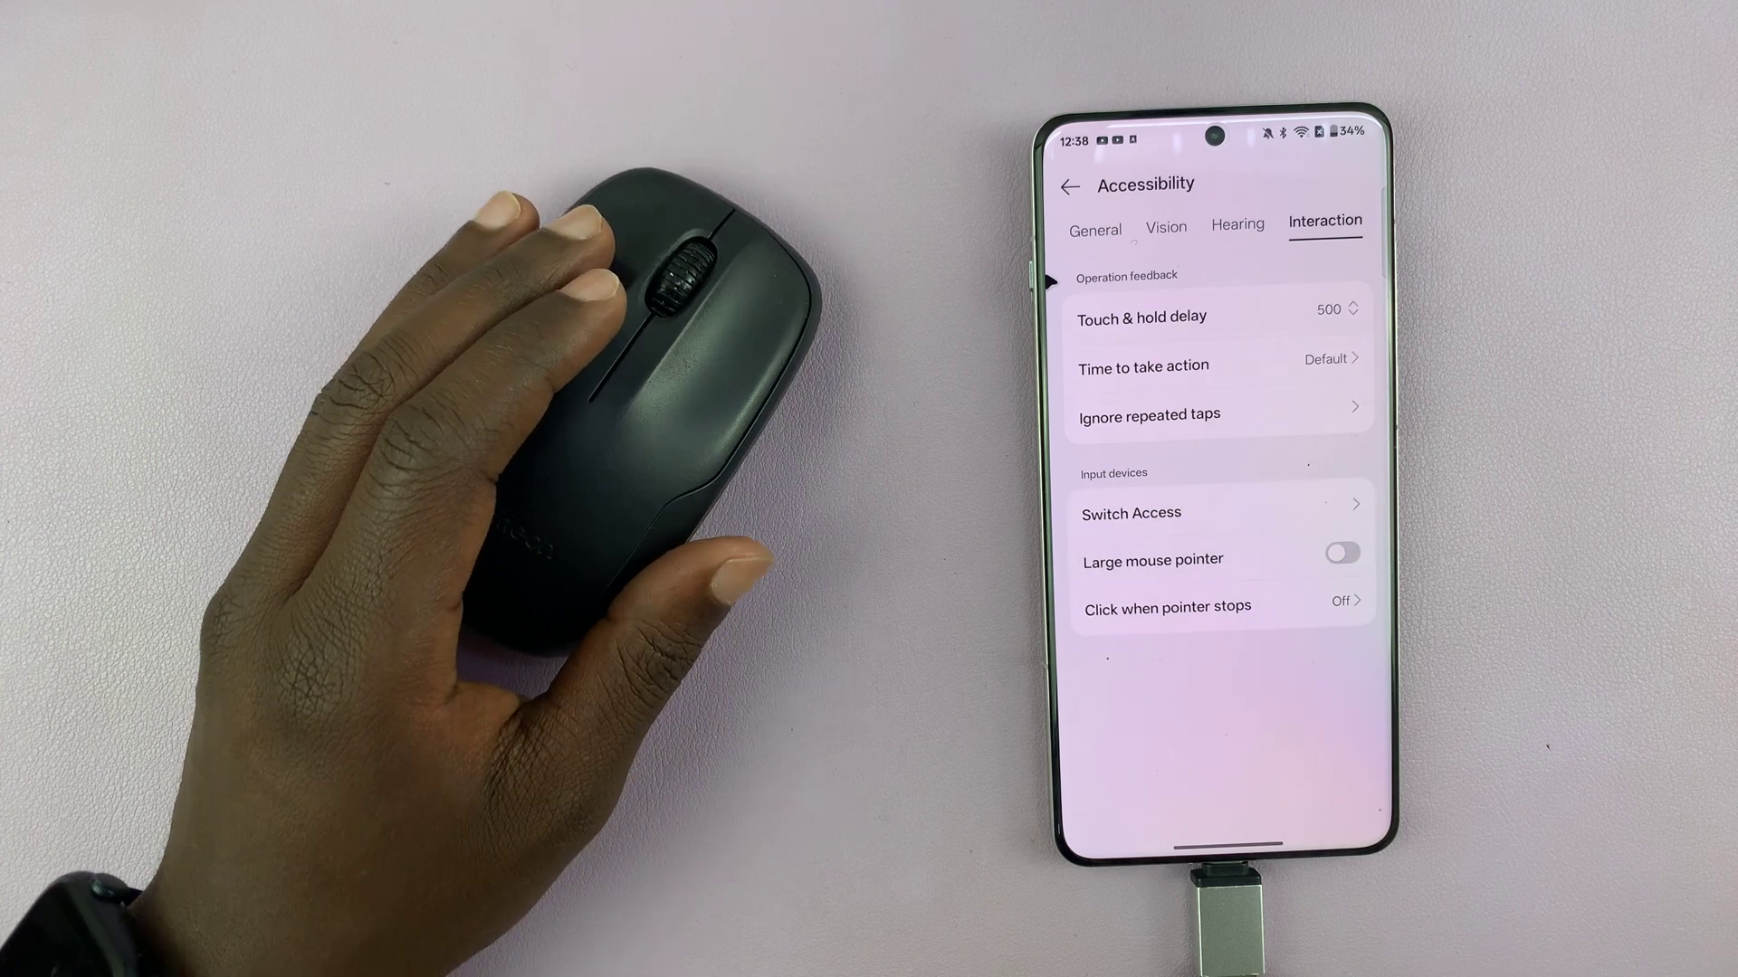
click(1071, 187)
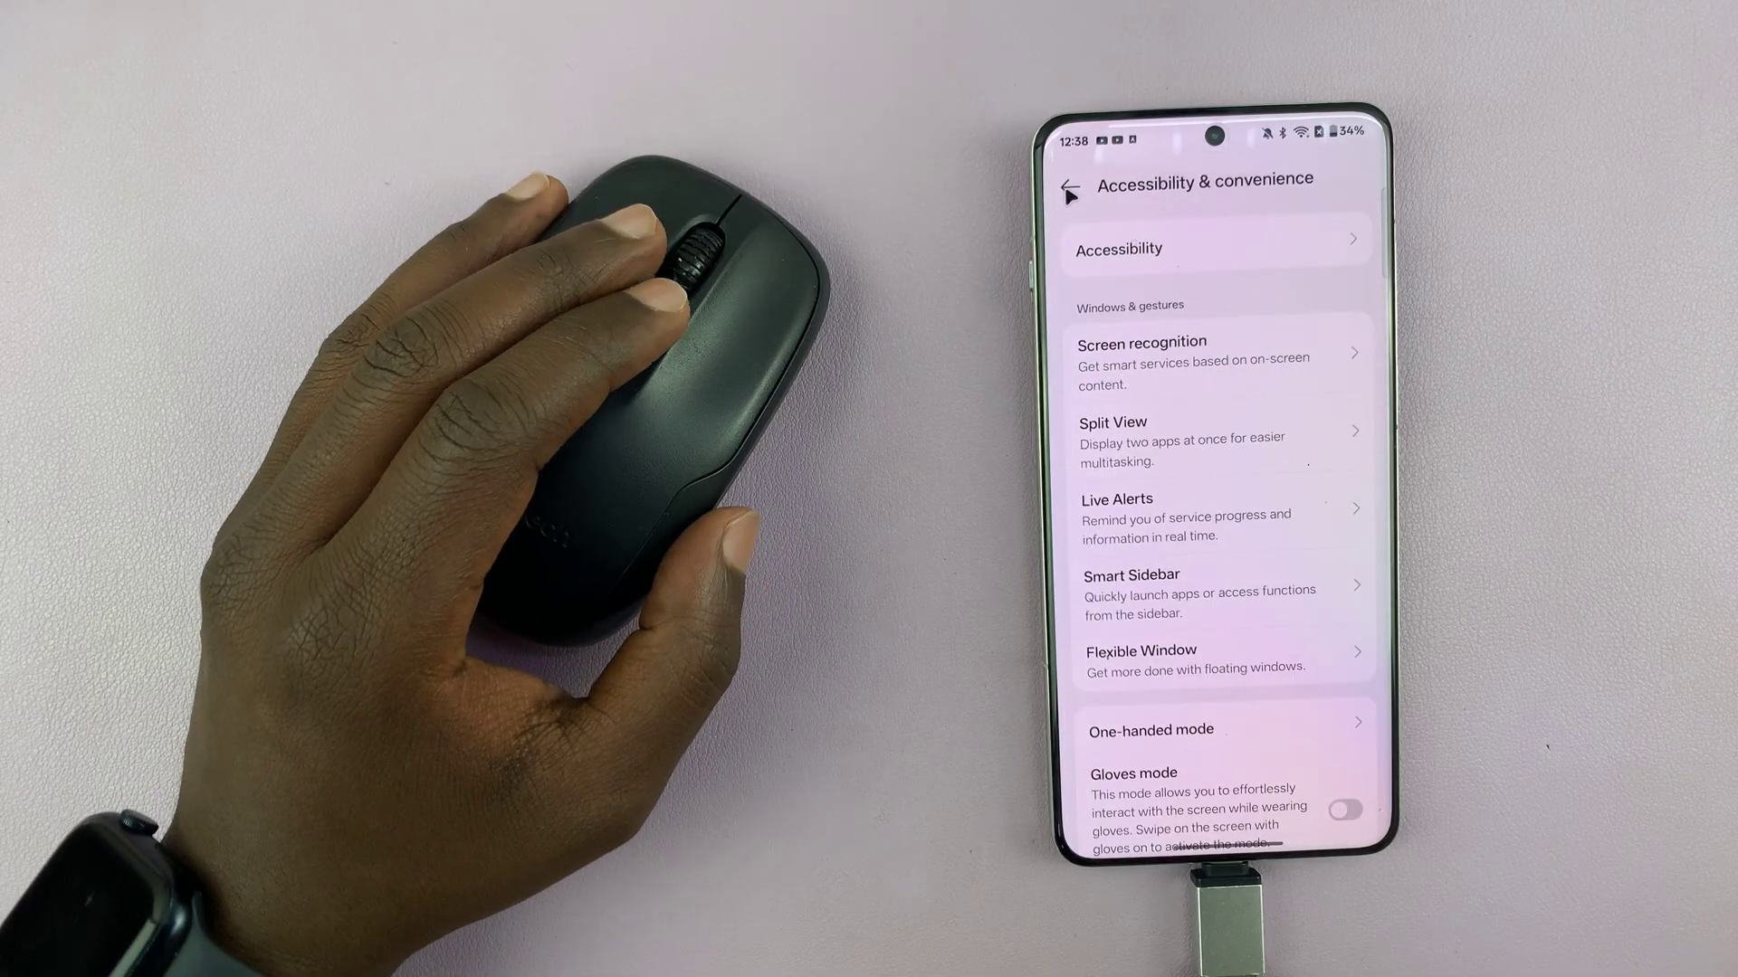
Step: Under System & updates > Keyboard & input method, raise the mouse pointer speed near maximum
click(1070, 195)
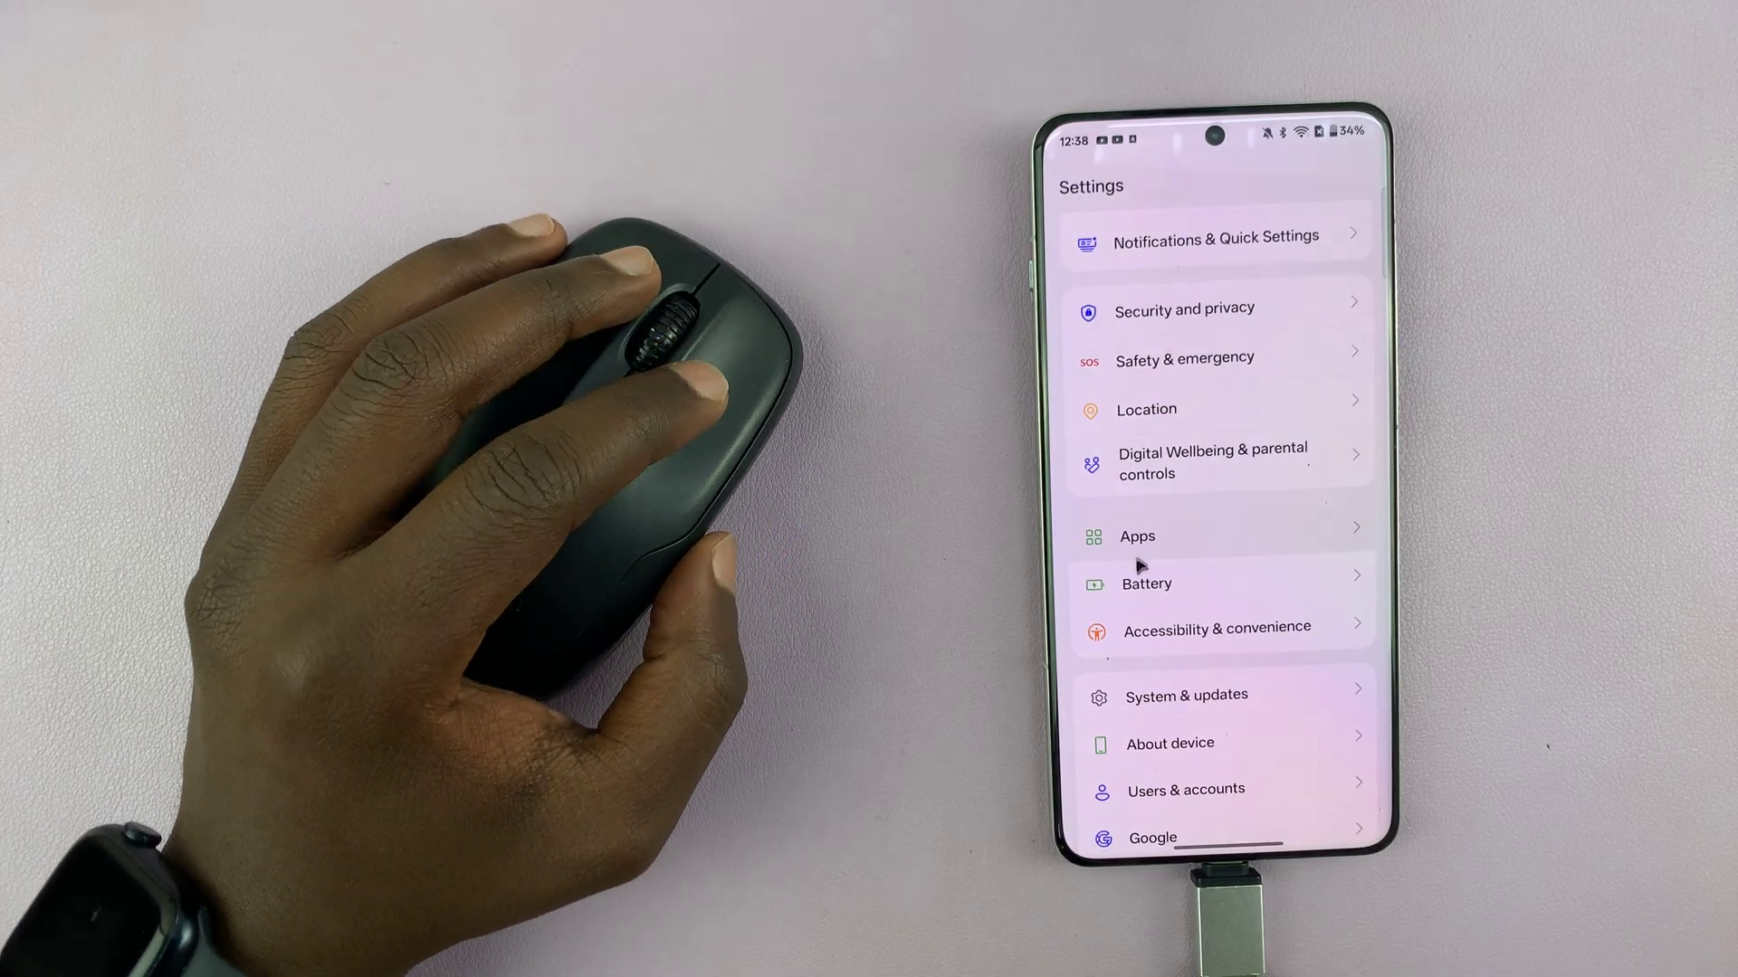
click(1164, 703)
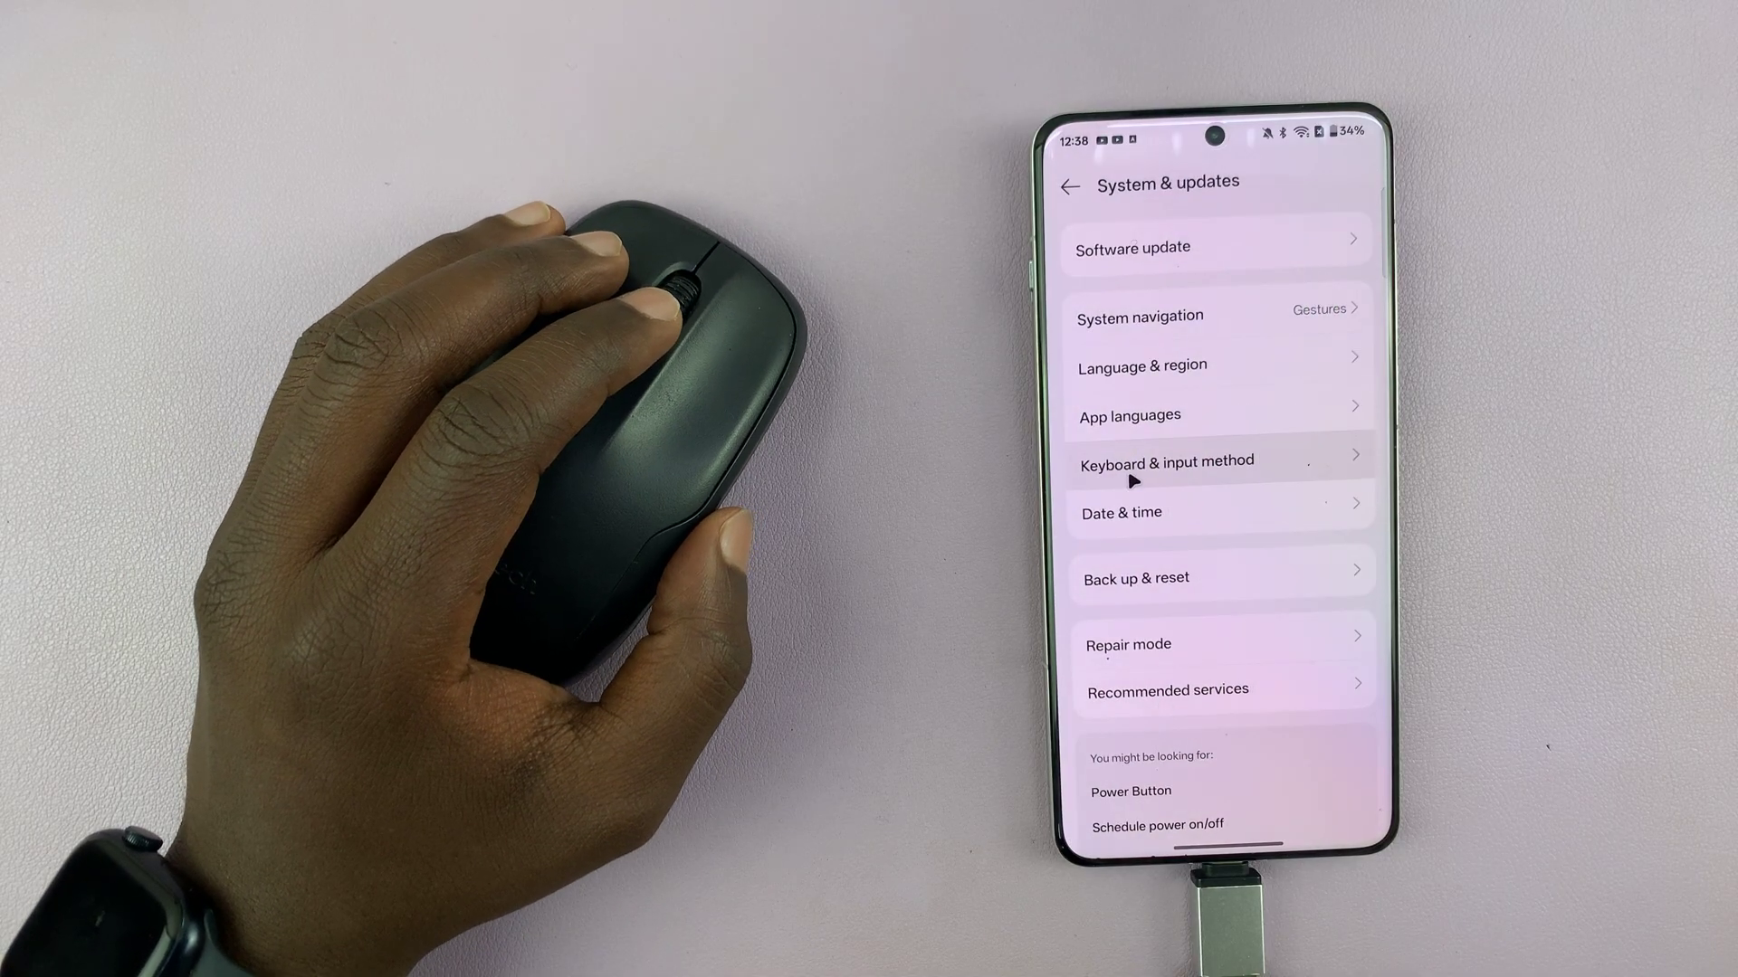
click(1133, 474)
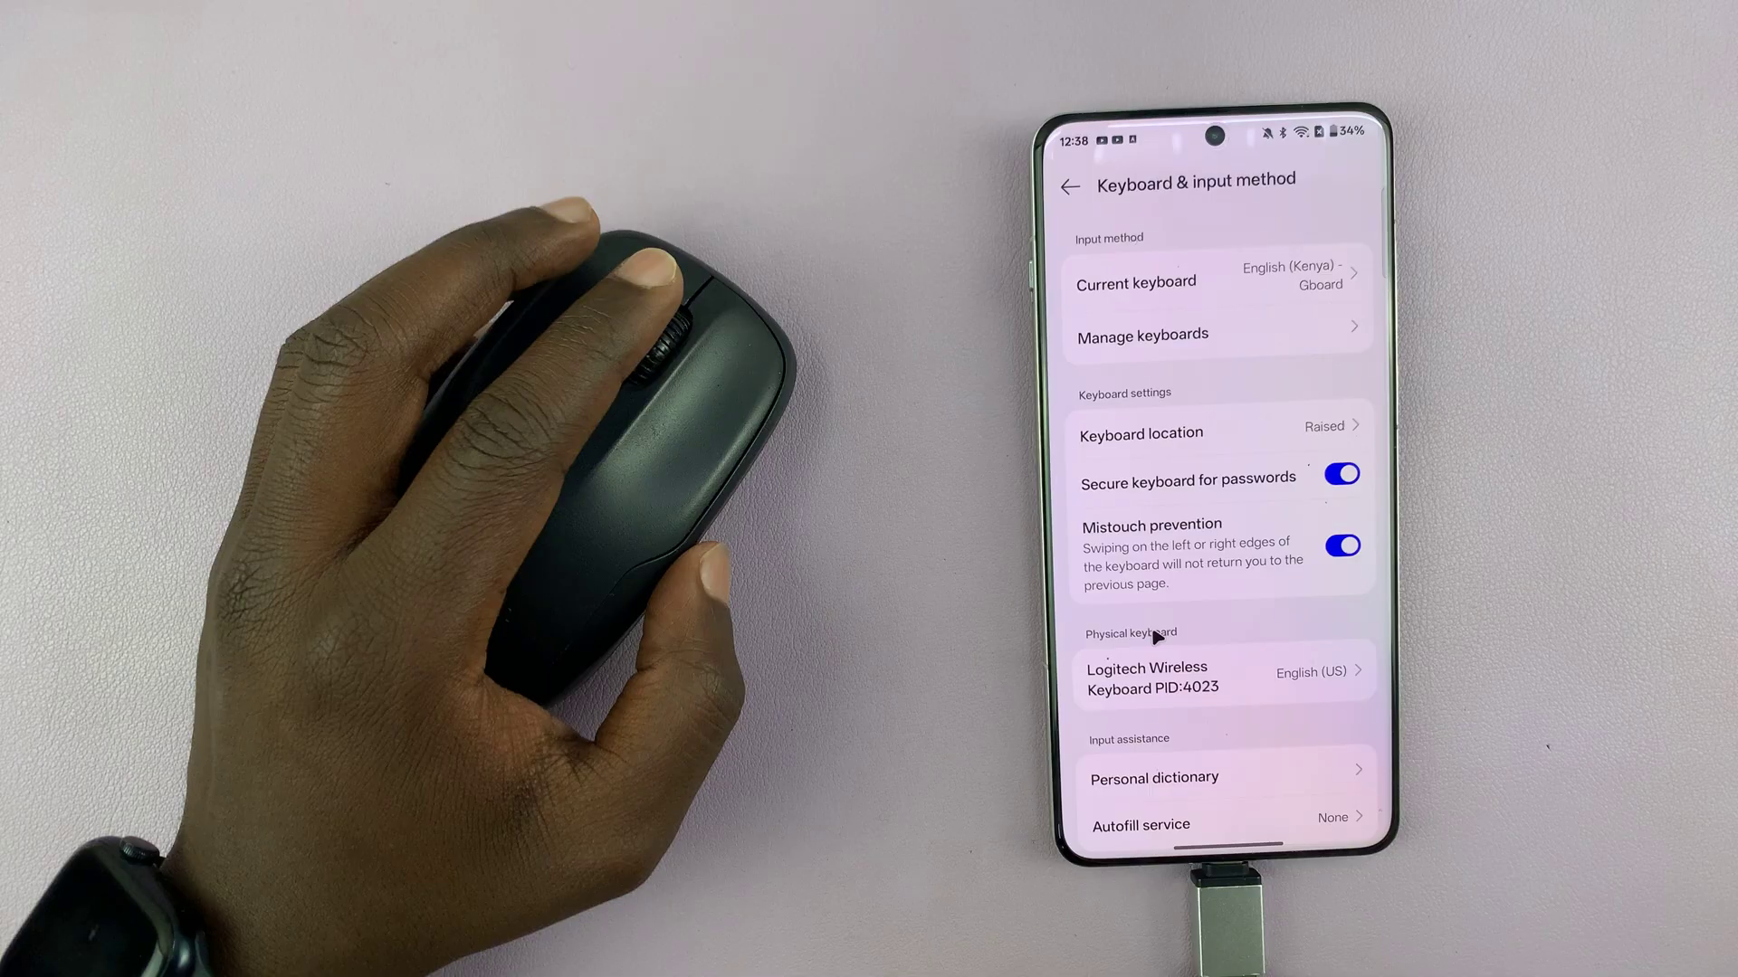
scroll(1158, 637, down, 2)
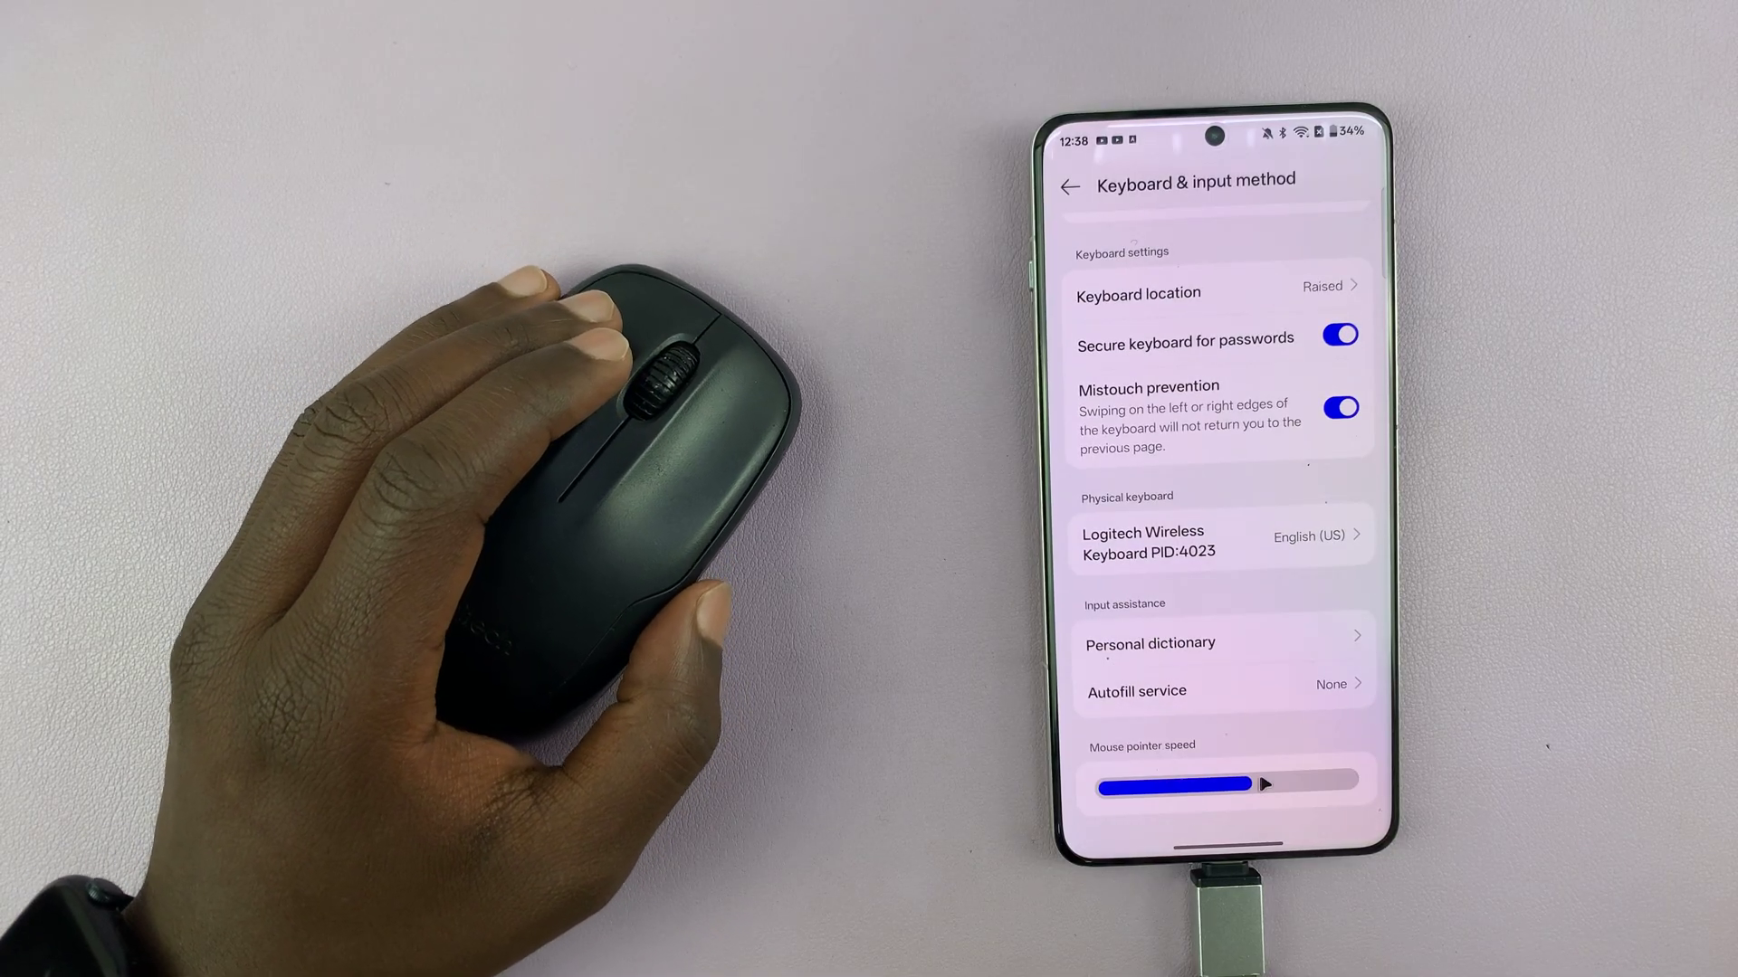
drag(1351, 771, 1351, 771)
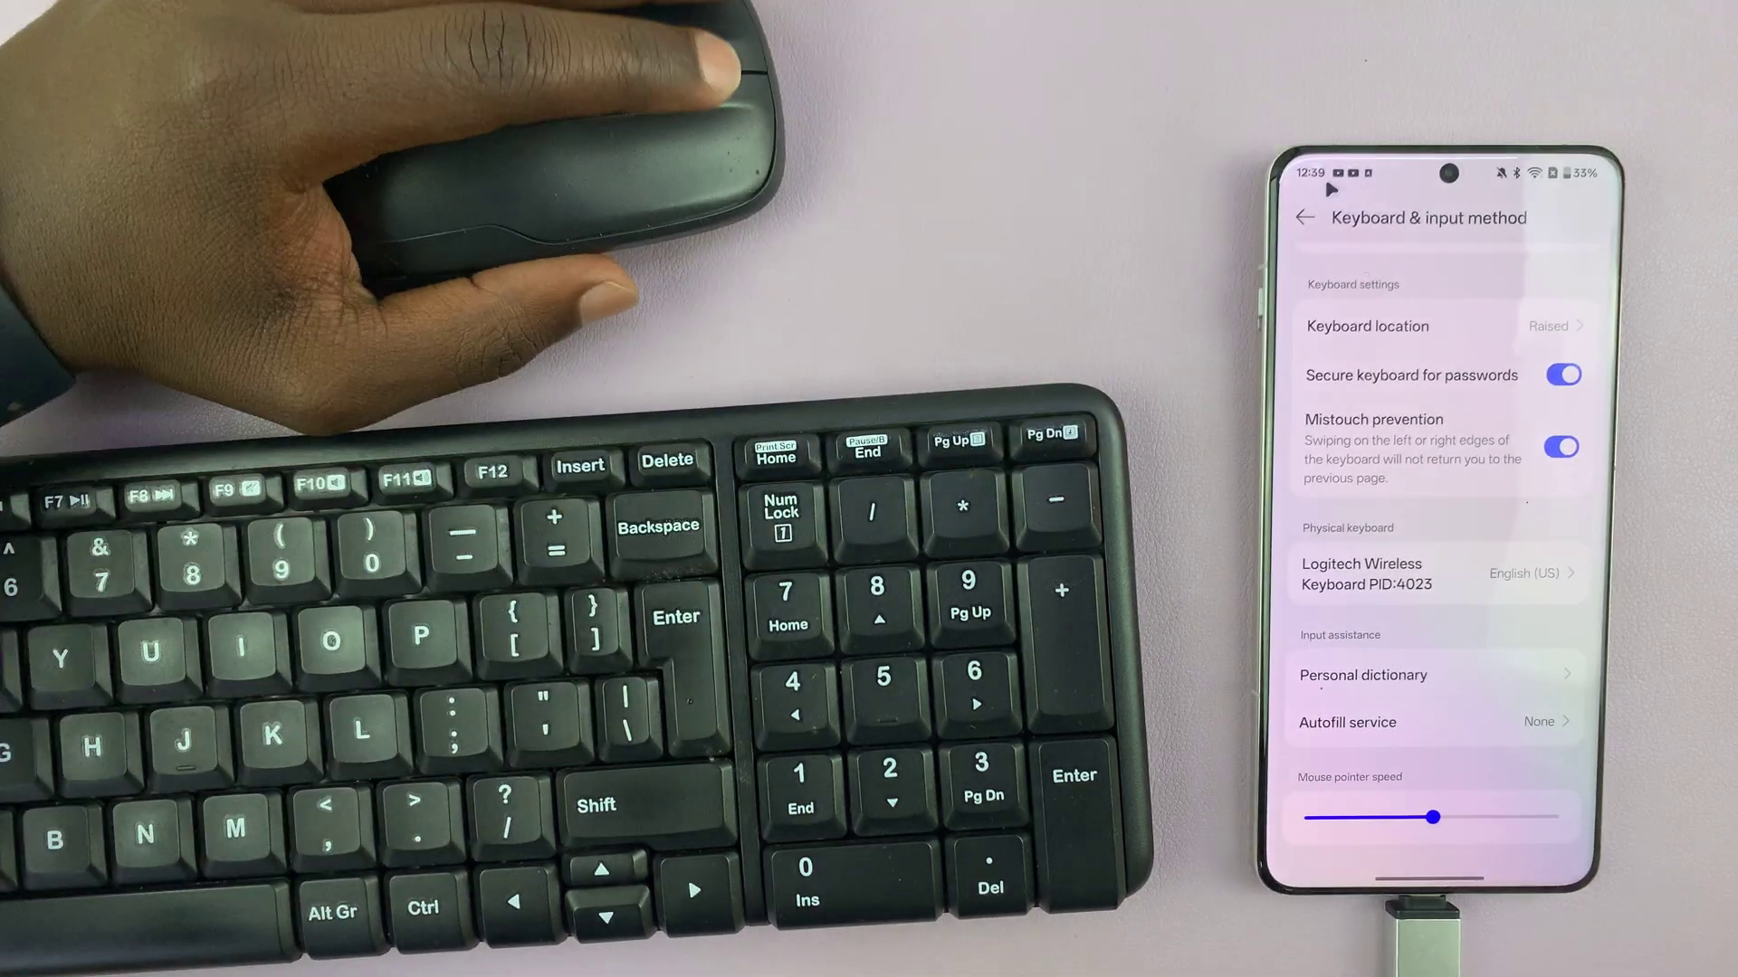
Step: Back out to the main Settings list, then clear all recent apps from the overview
click(1309, 221)
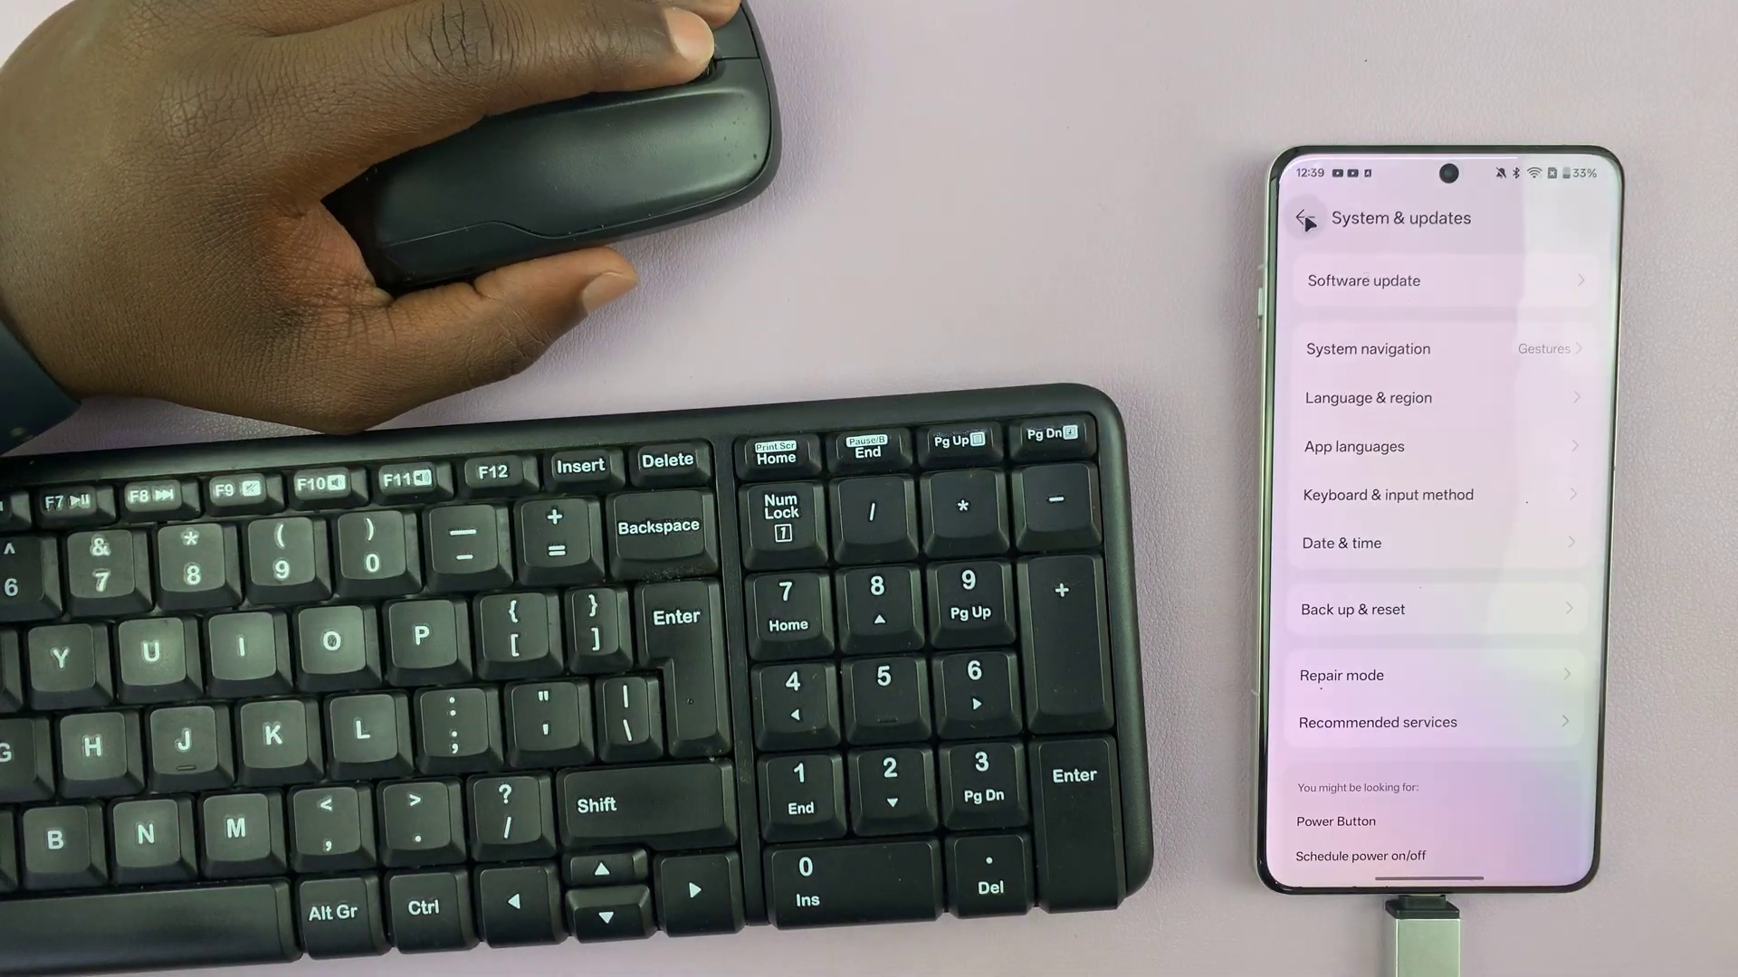
click(1309, 222)
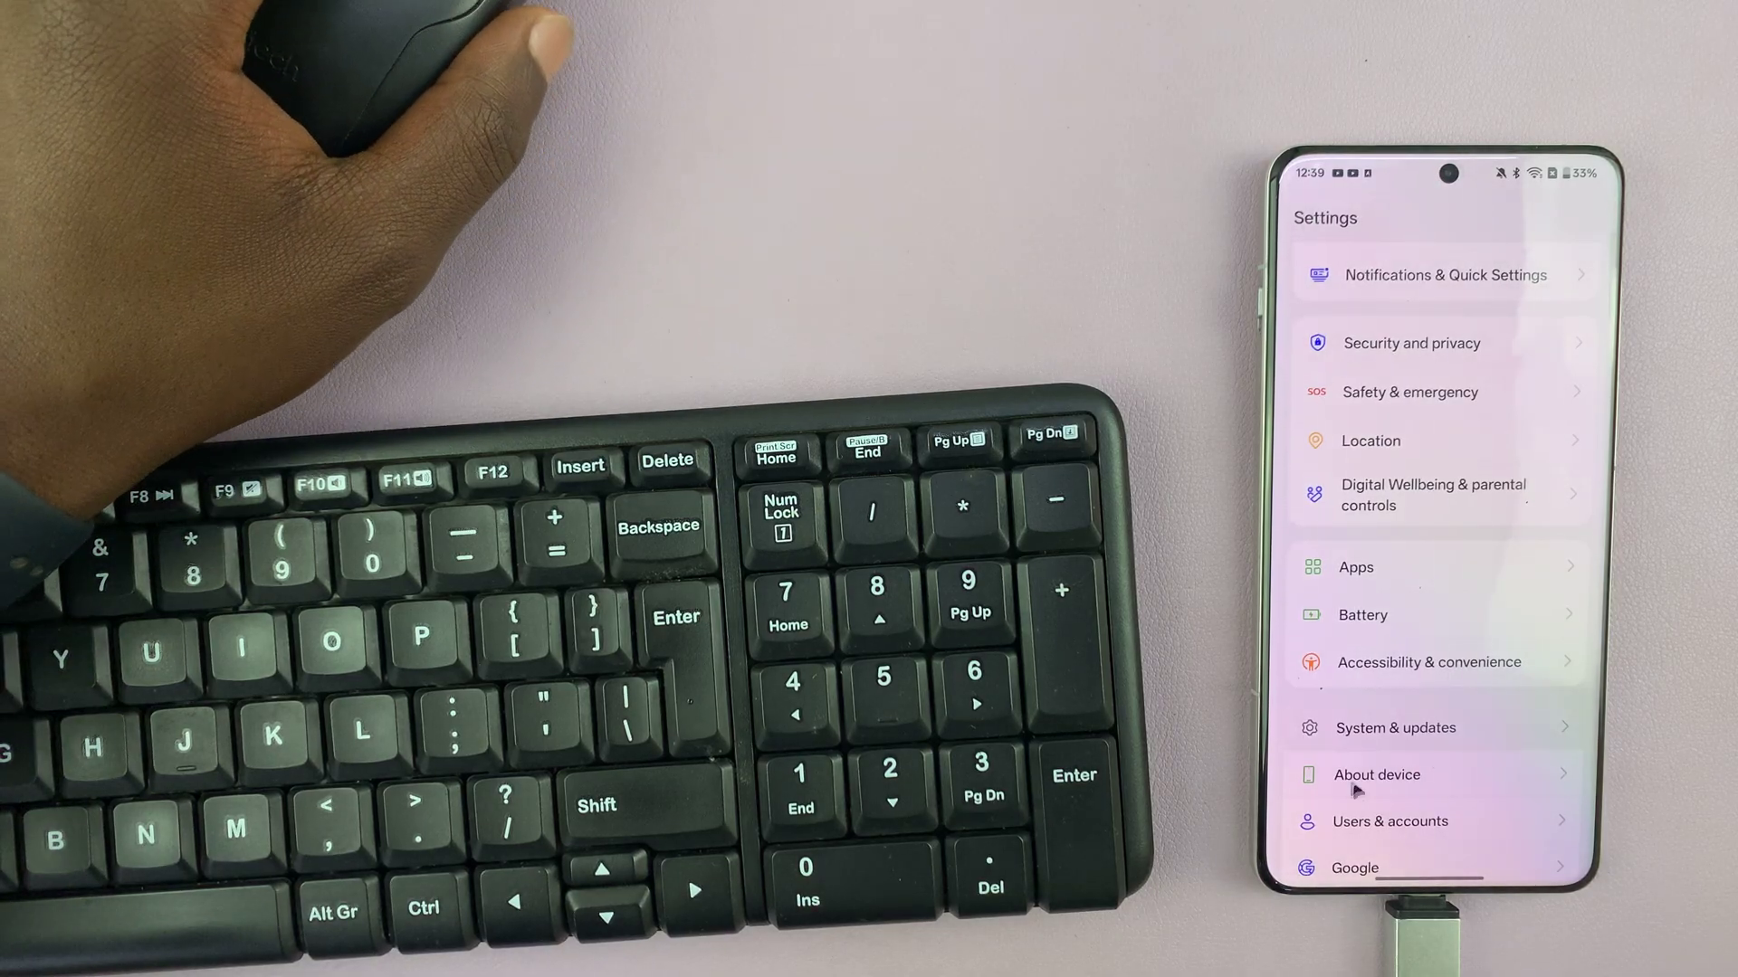
drag(1439, 876, 1343, 548)
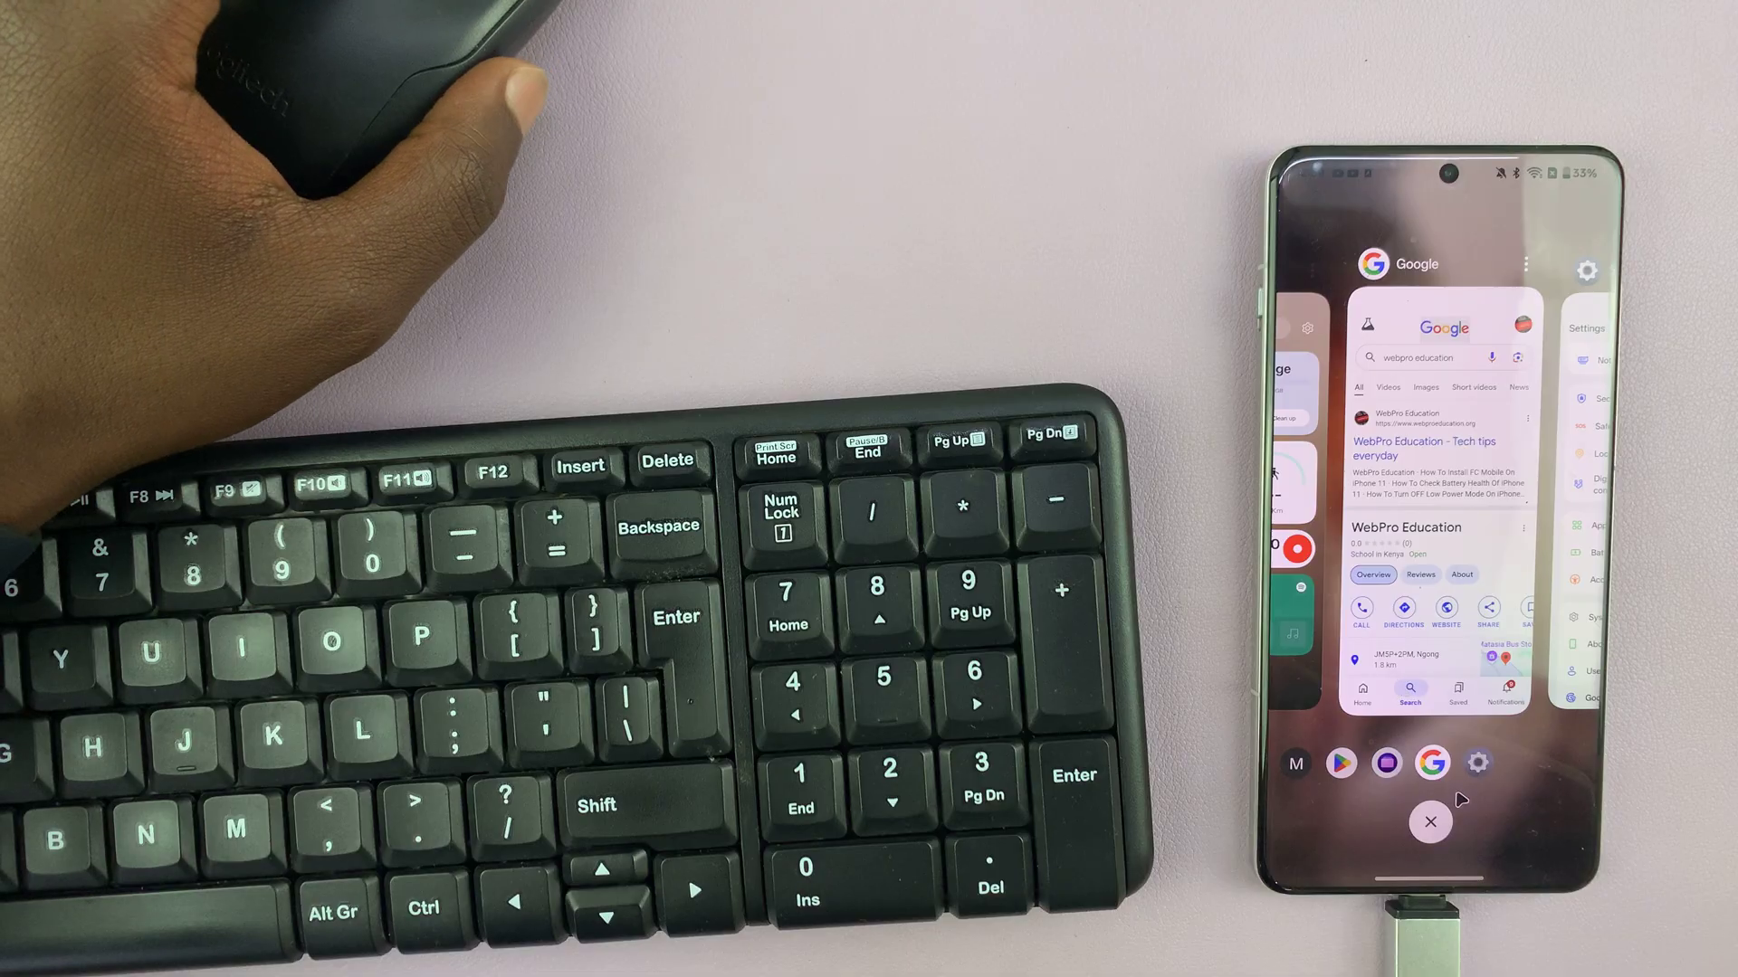
click(1432, 821)
text(w)
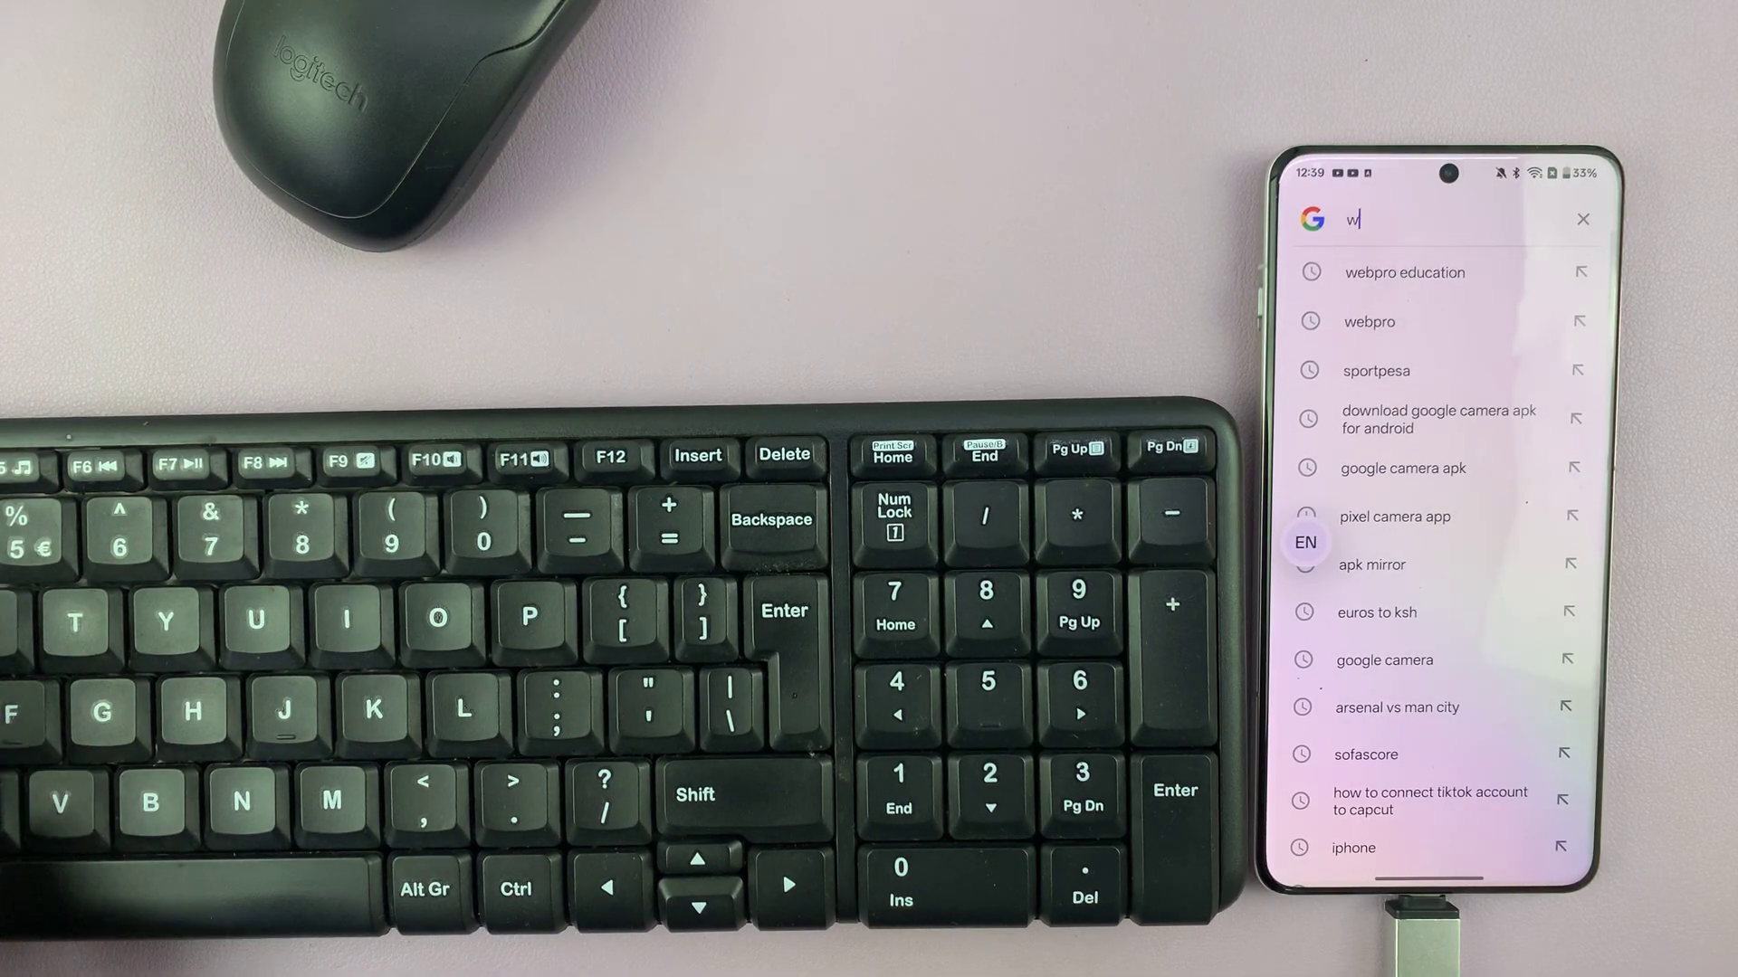
text(ebpr)
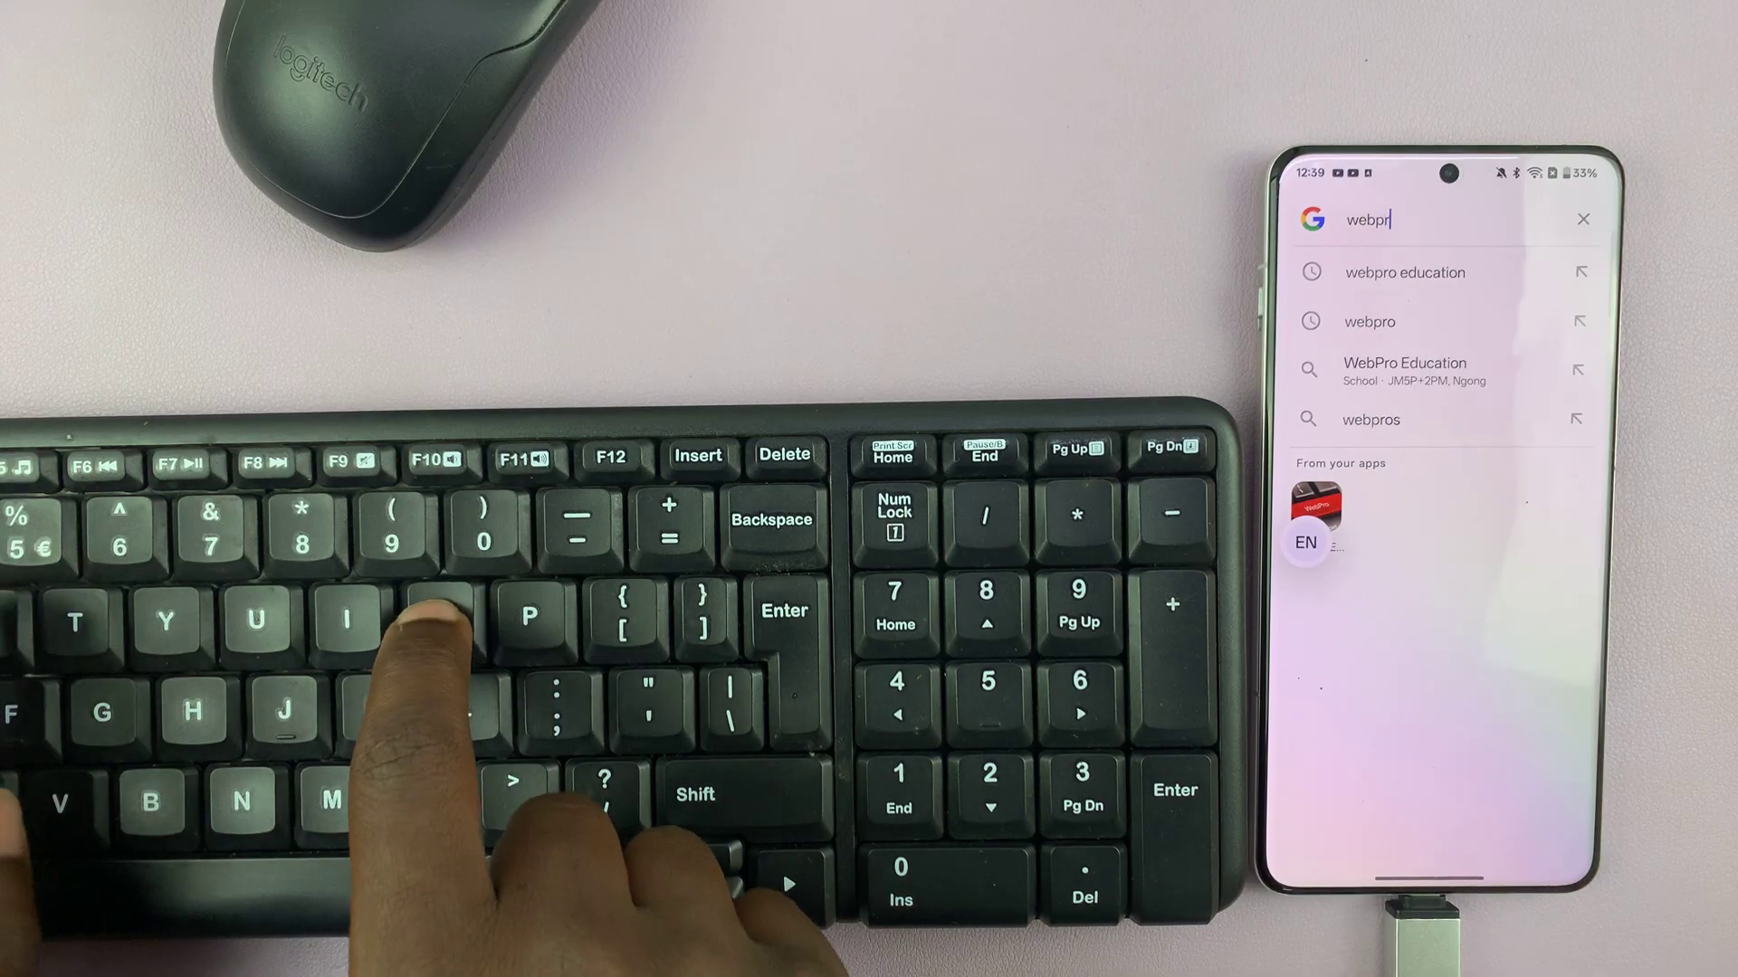
text(o educat)
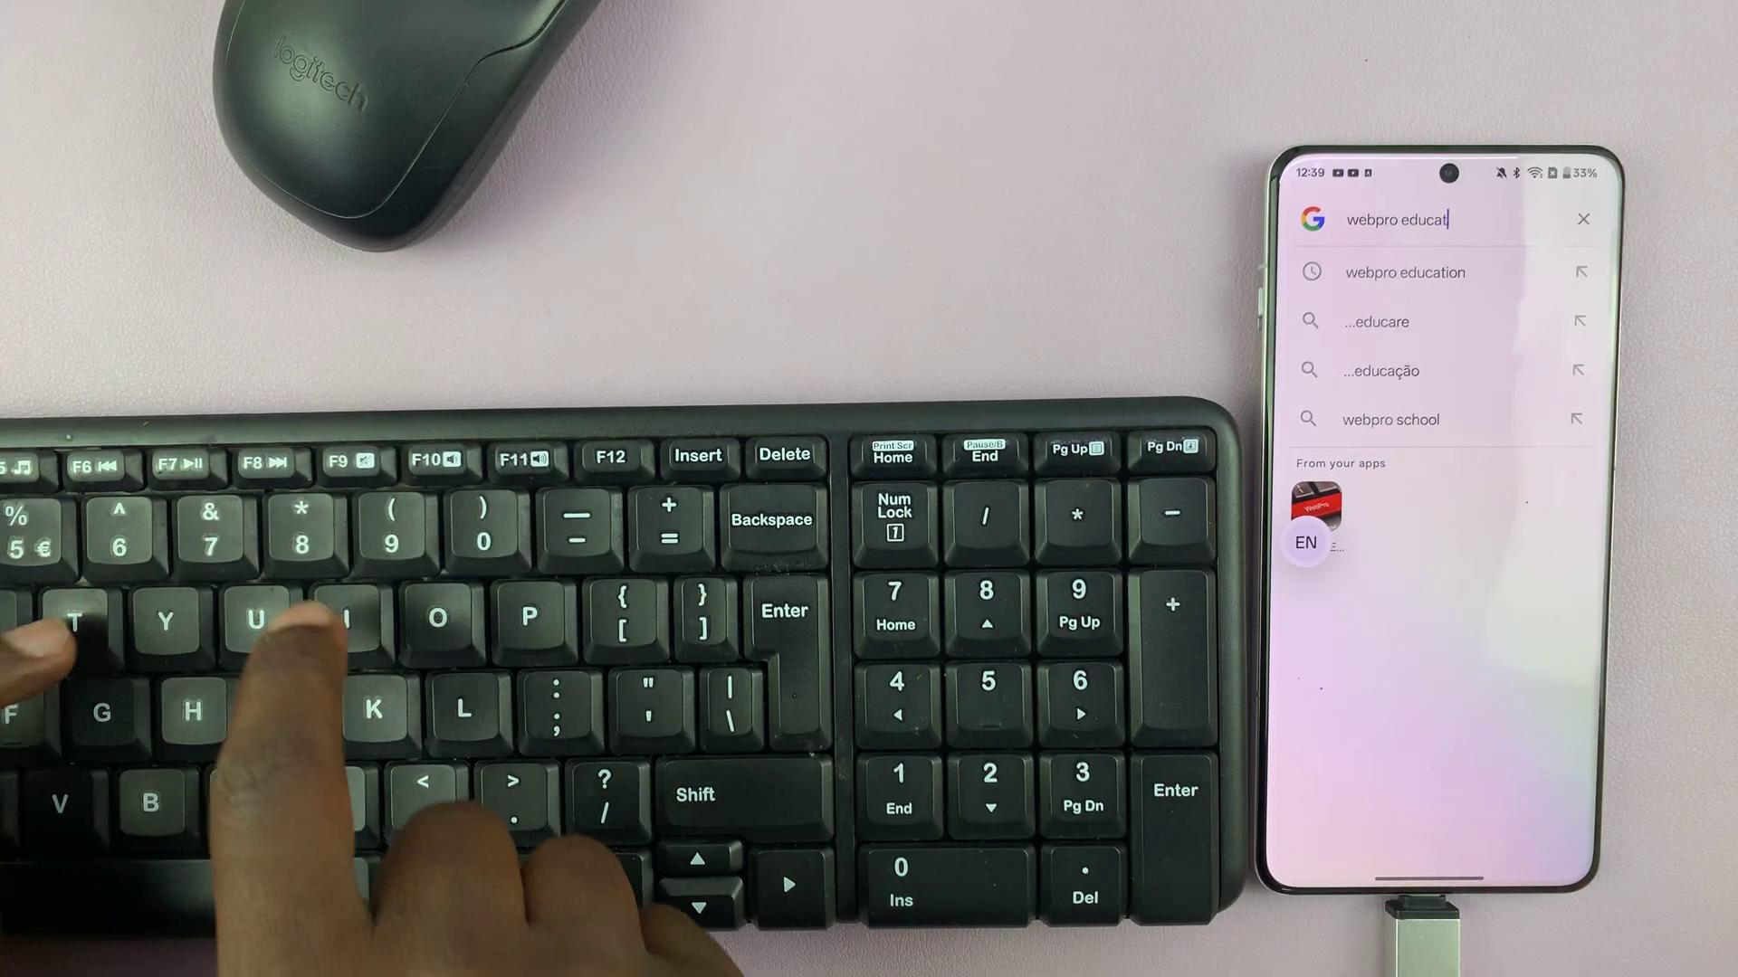
text(ion)
key(Return)
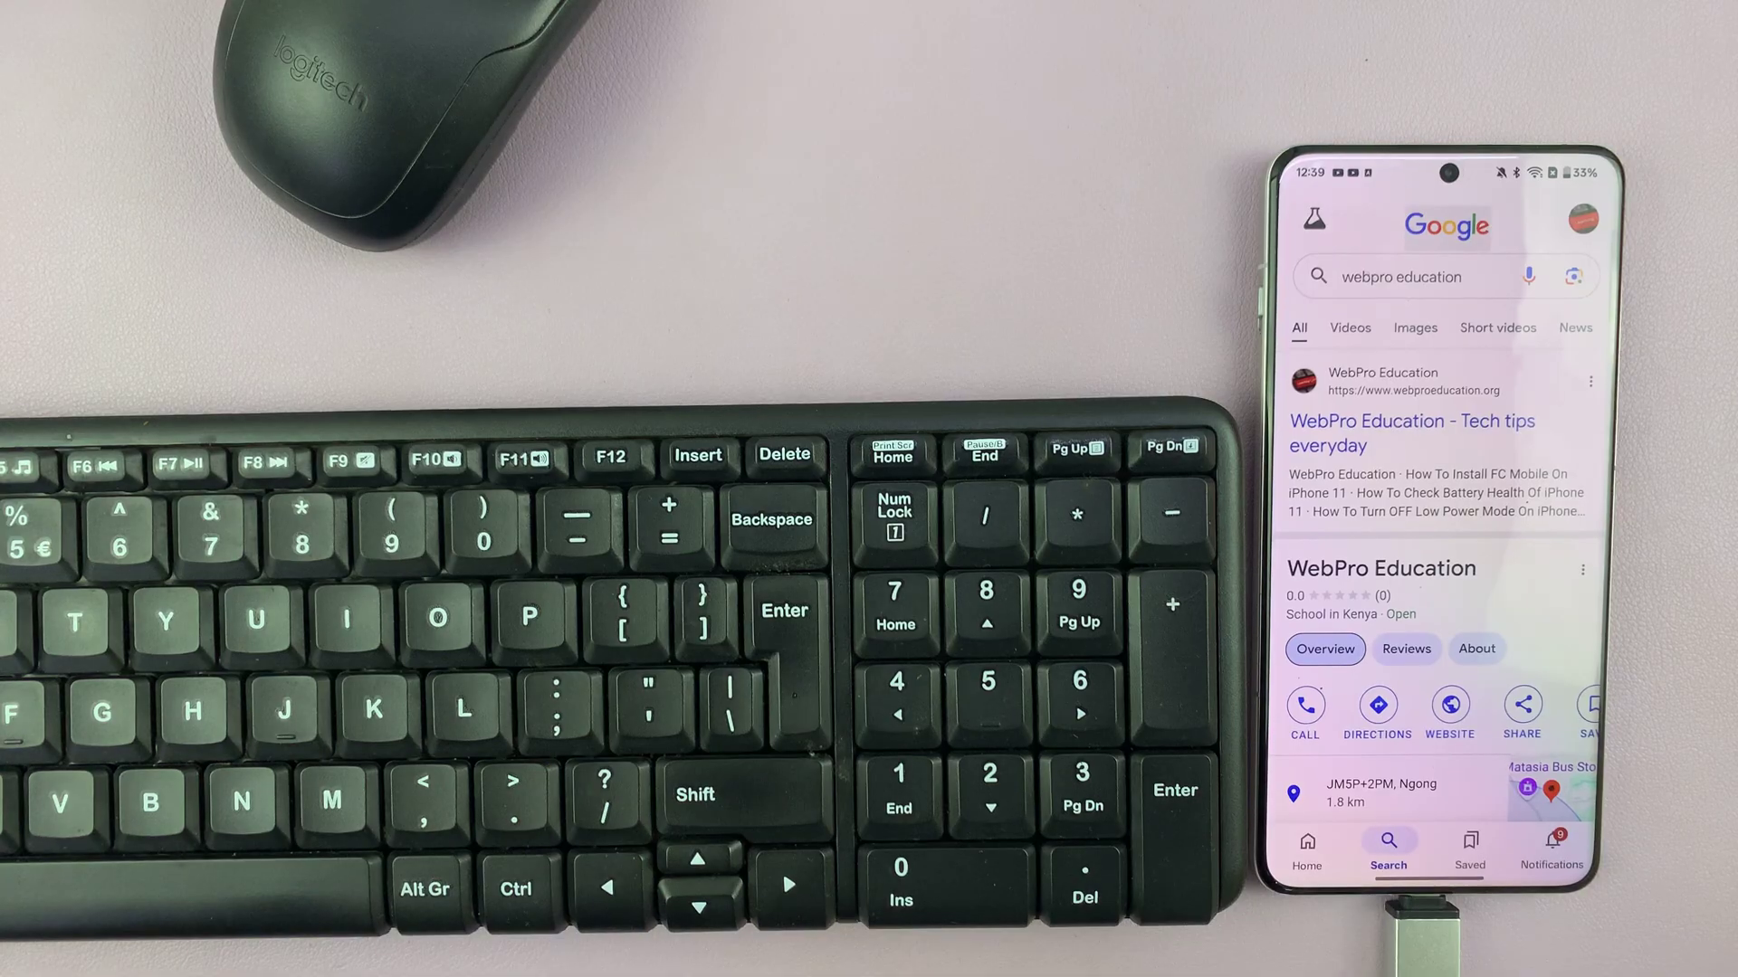